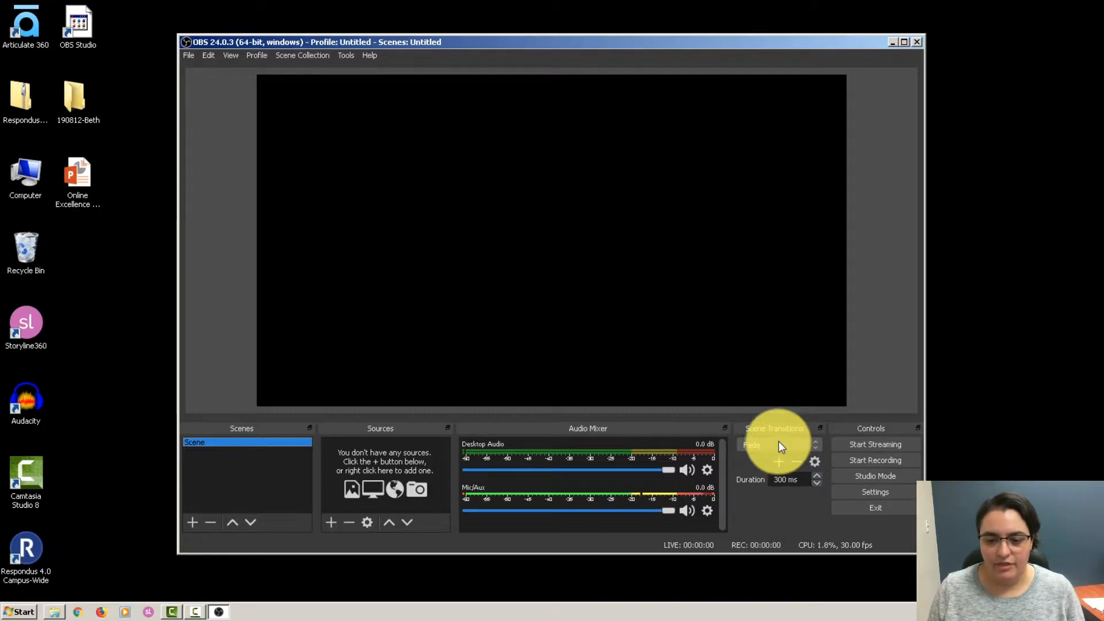
Step: Look over the available scene transitions and the Studio Mode layout, keeping the Fade transition and the single-preview view
{"action": "left_click", "coordinate": [779, 441]}
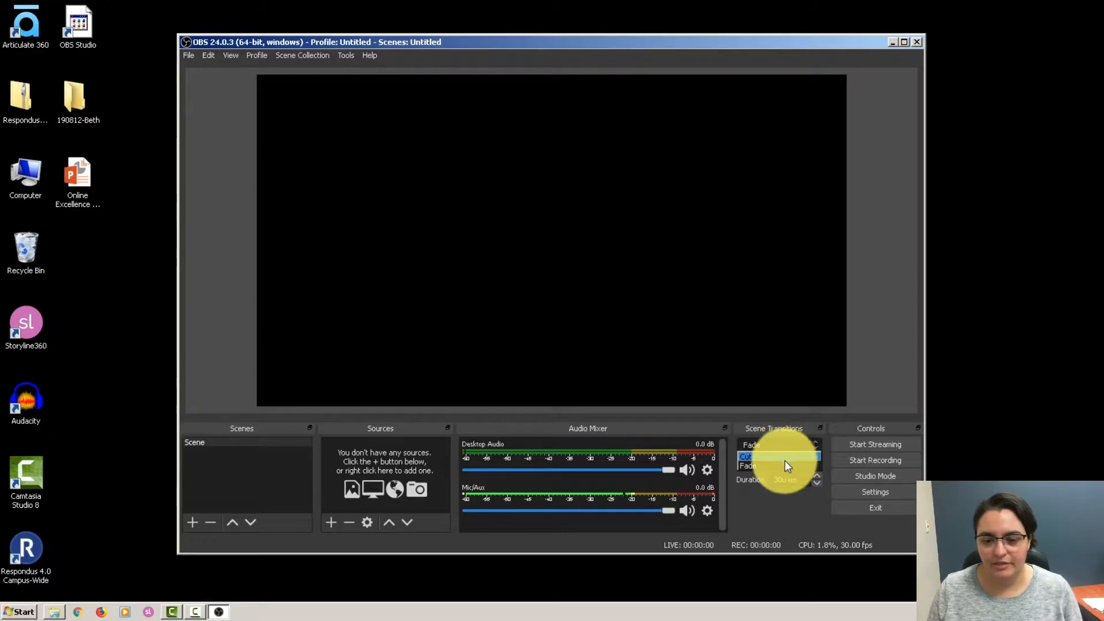
{"action": "left_click", "coordinate": [786, 463]}
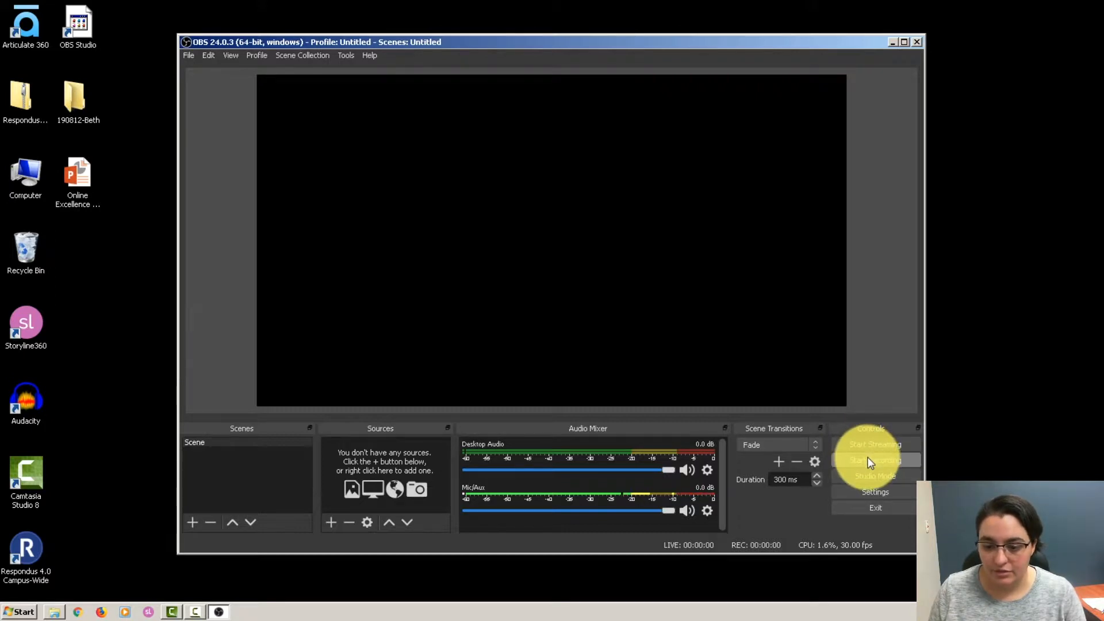
{"action": "left_click", "coordinate": [870, 475]}
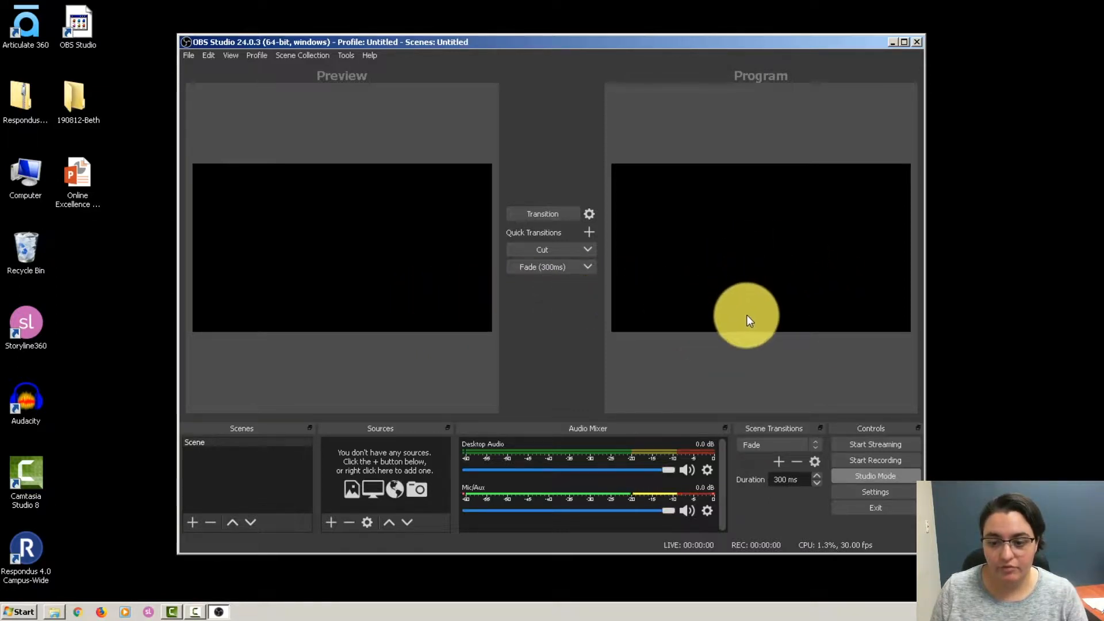
{"action": "left_click", "coordinate": [854, 473]}
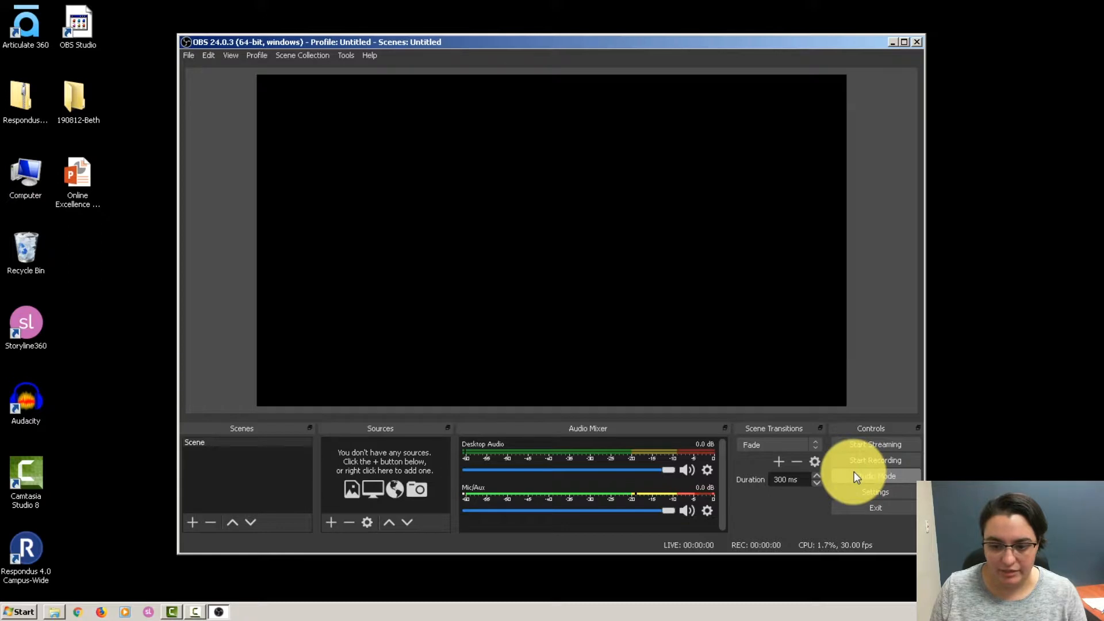
Step: In the hotkey settings, assign Num 5 as the Start Recording hotkey
{"action": "left_click", "coordinate": [888, 491]}
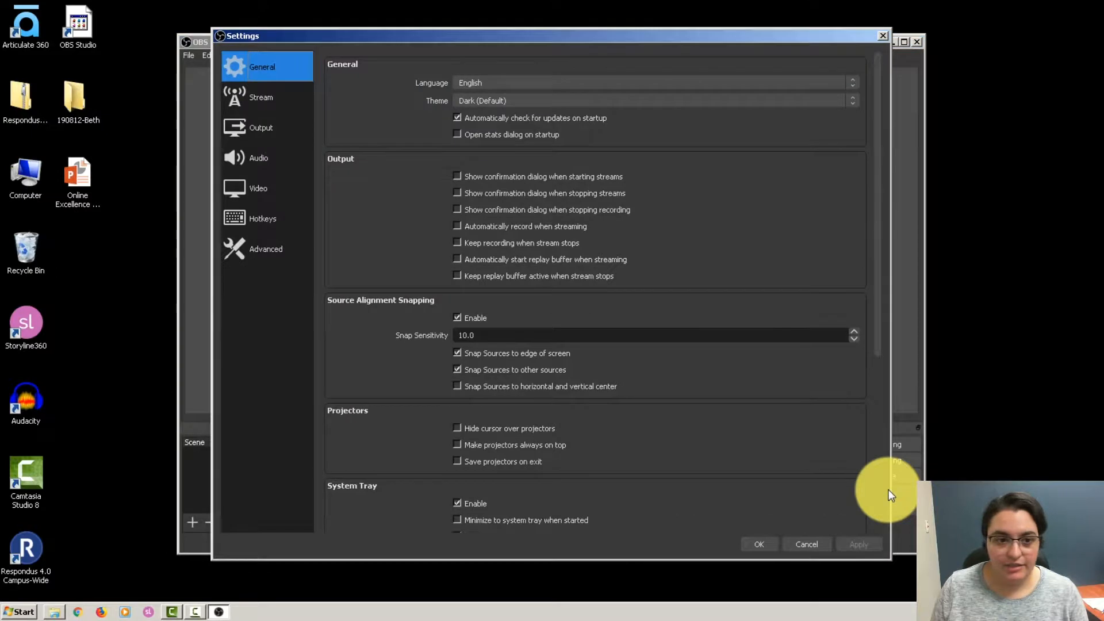
{"action": "left_click", "coordinate": [274, 216]}
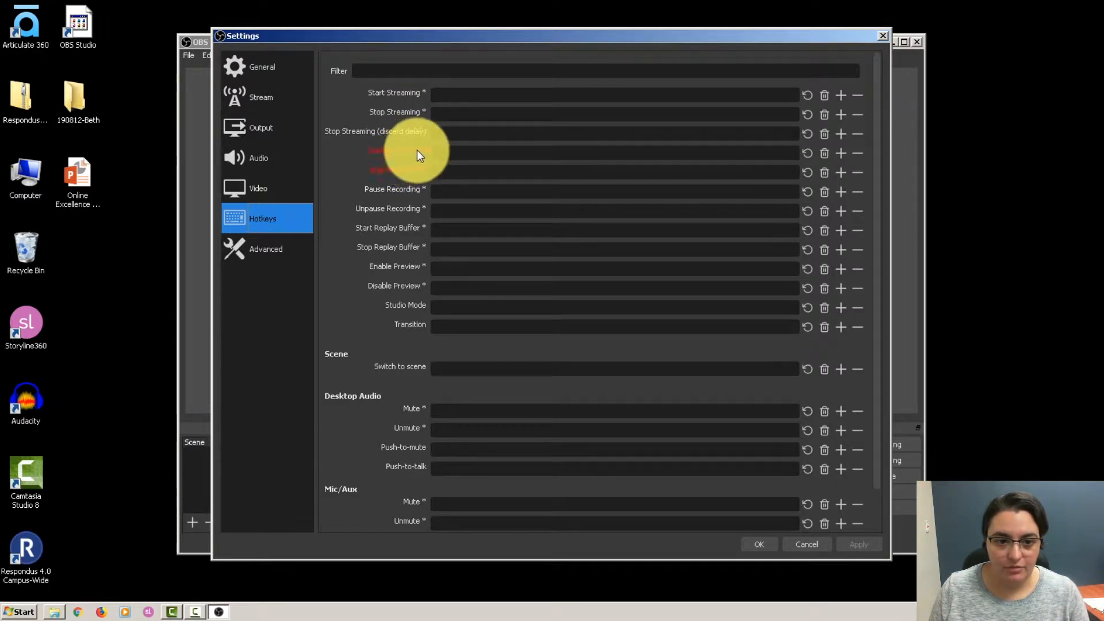
{"action": "left_click", "coordinate": [443, 151]}
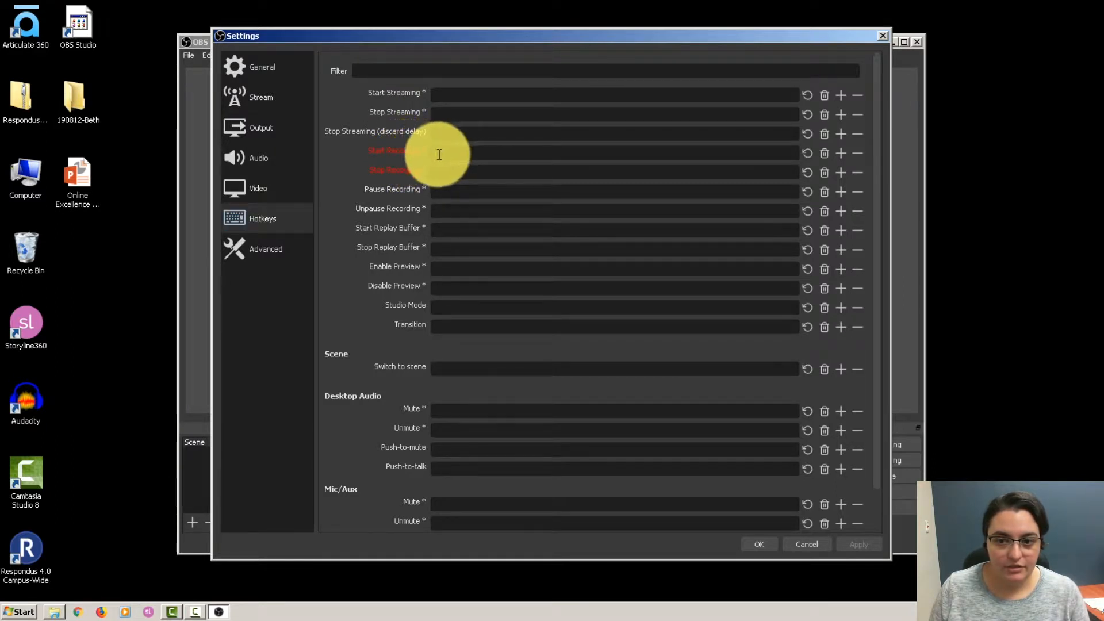
{"action": "left_click", "coordinate": [839, 153]}
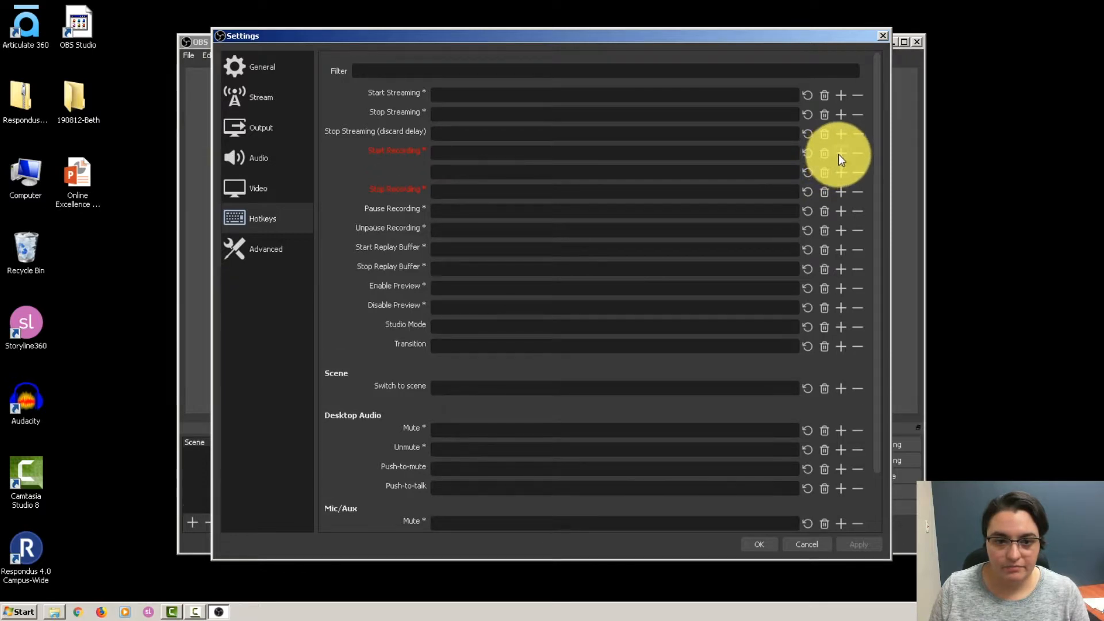
{"action": "left_click", "coordinate": [854, 171]}
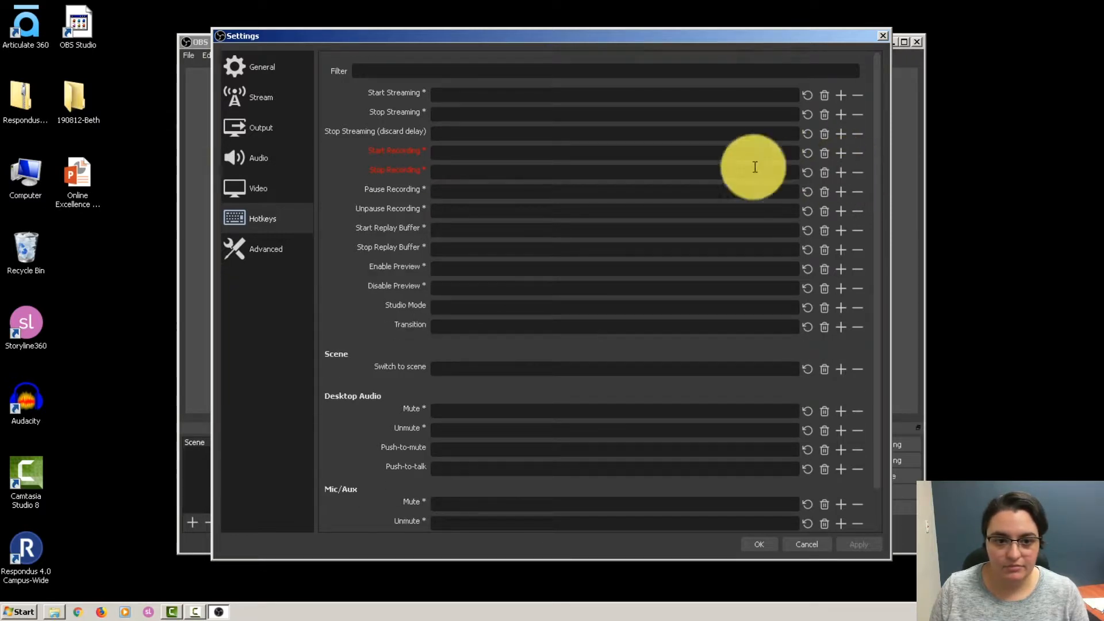
{"action": "left_click", "coordinate": [483, 152]}
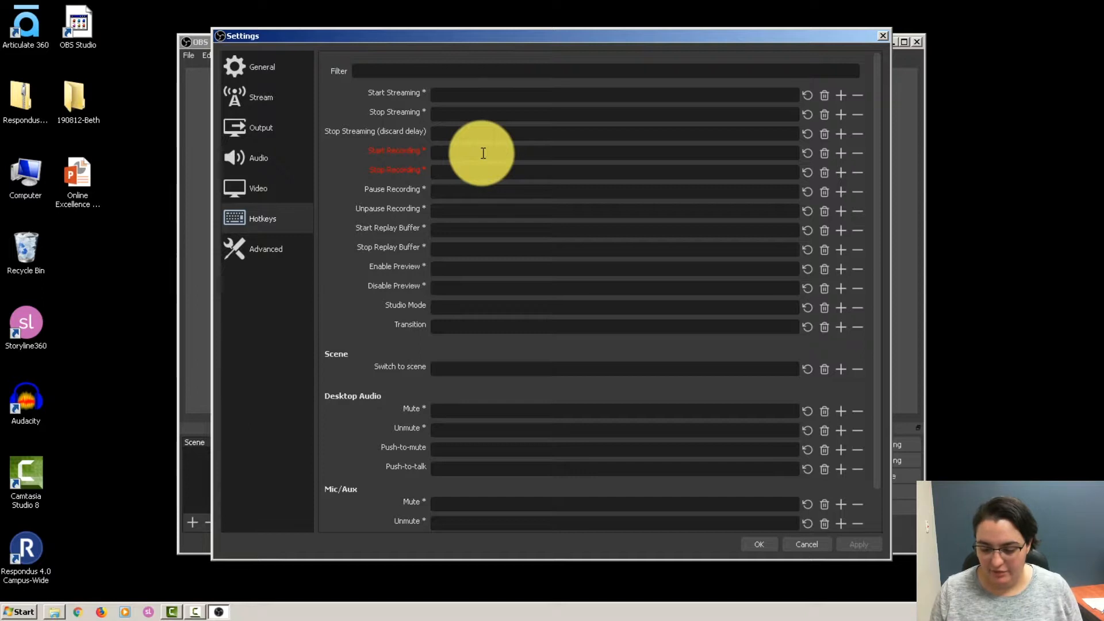
{"action": "key", "text": "BackSpace"}
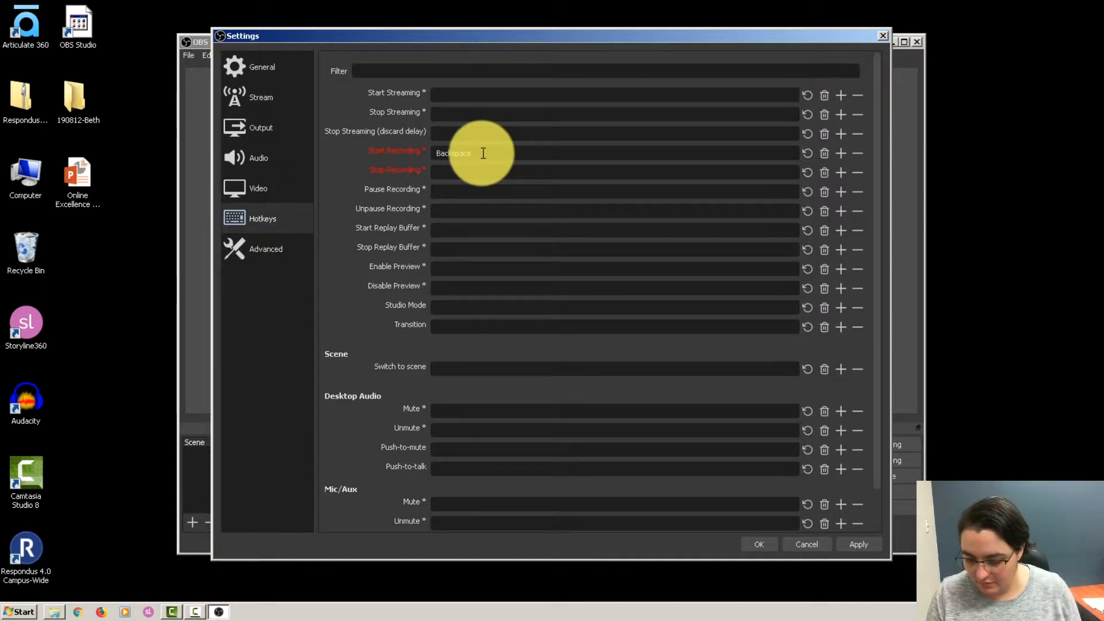
{"action": "key", "text": "KP_5"}
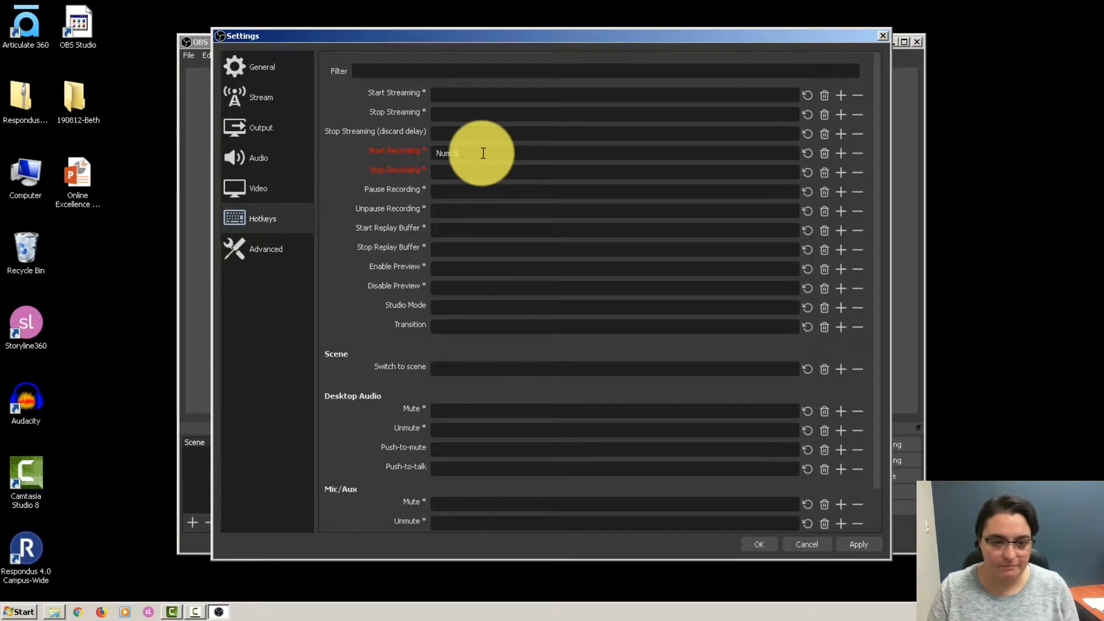
Step: Assign Num 5 as the Stop Recording hotkey as well, and save the settings
{"action": "left_click", "coordinate": [484, 173]}
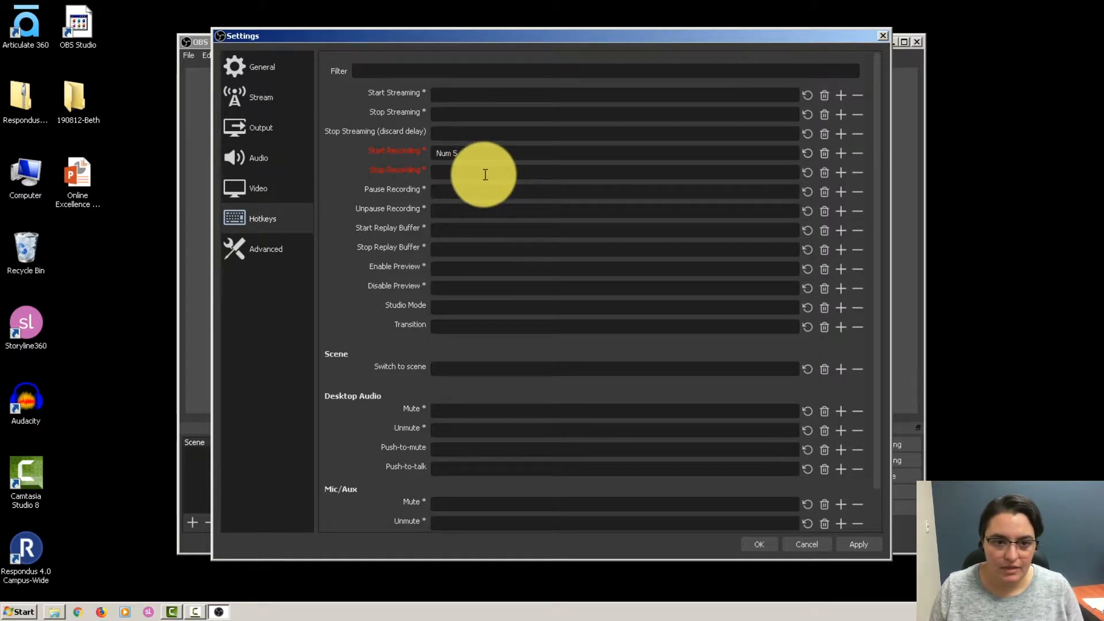
{"action": "key", "text": "KP_5"}
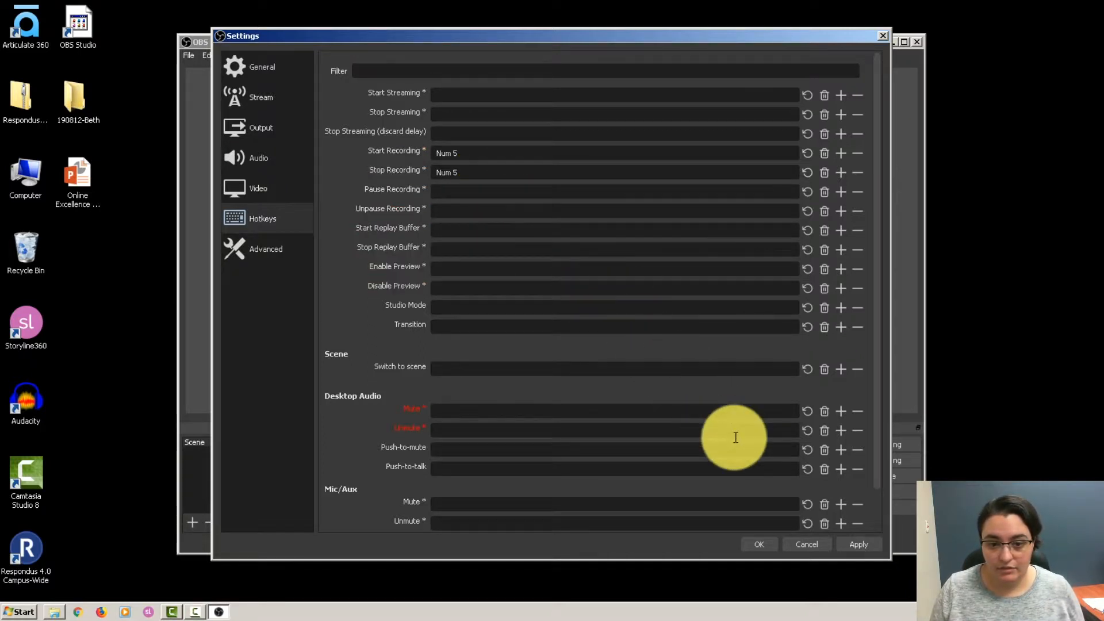
{"action": "left_click", "coordinate": [852, 548]}
{"action": "left_click", "coordinate": [755, 544]}
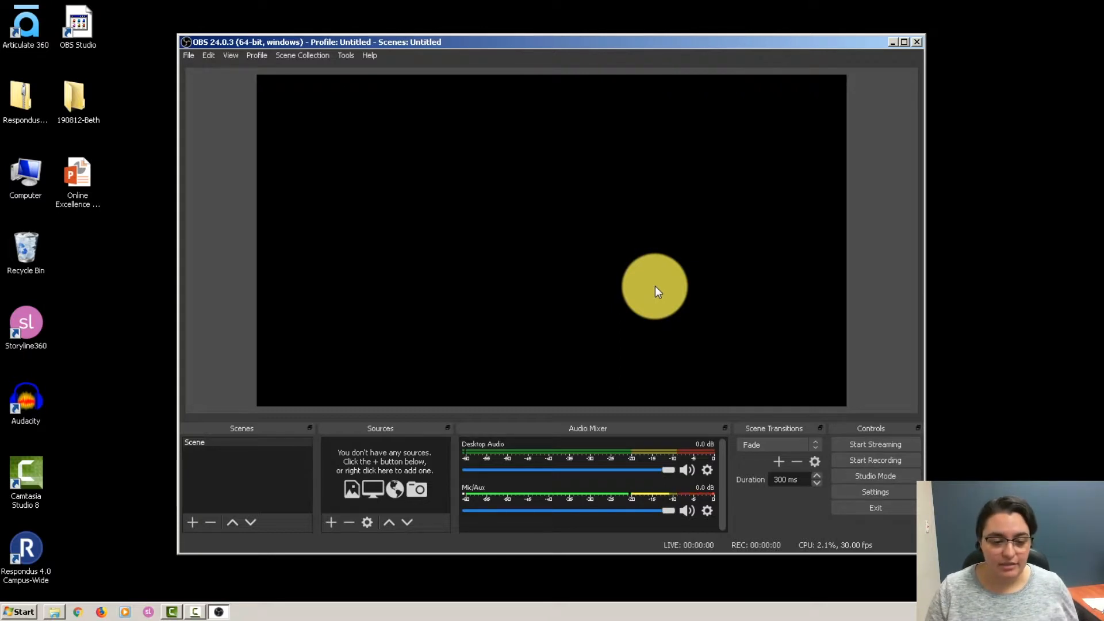
Step: Rename the existing scene as Desktop with Webcam
{"action": "left_click", "coordinate": [248, 442]}
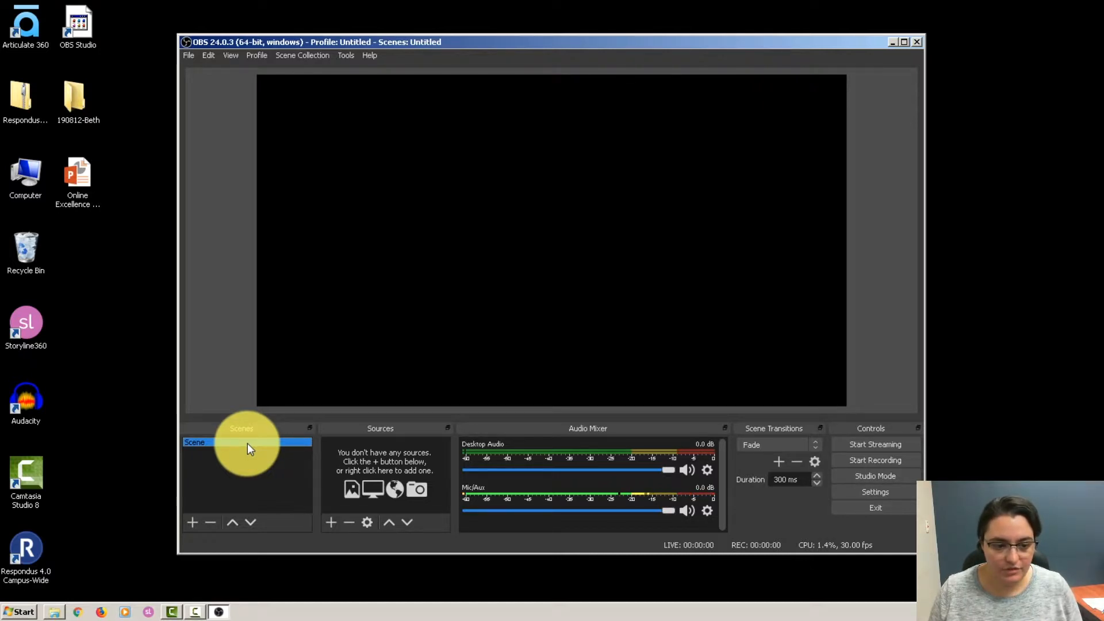
{"action": "right_click", "coordinate": [247, 443]}
{"action": "left_click", "coordinate": [291, 321]}
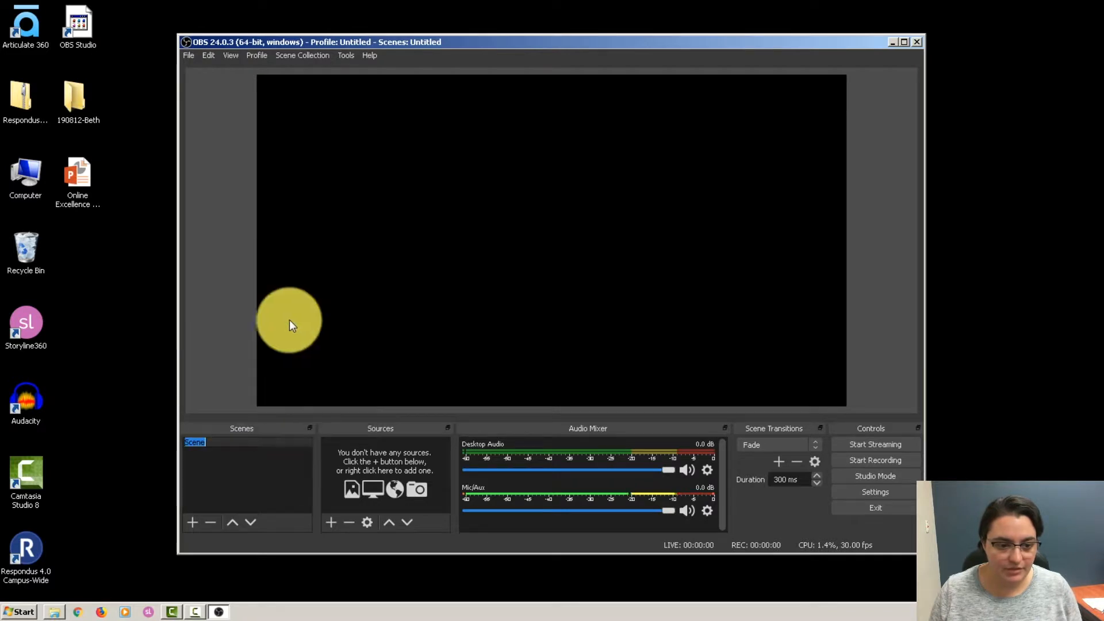
{"action": "type", "text": "Desktop with Webcam"}
{"action": "key", "text": "Return"}
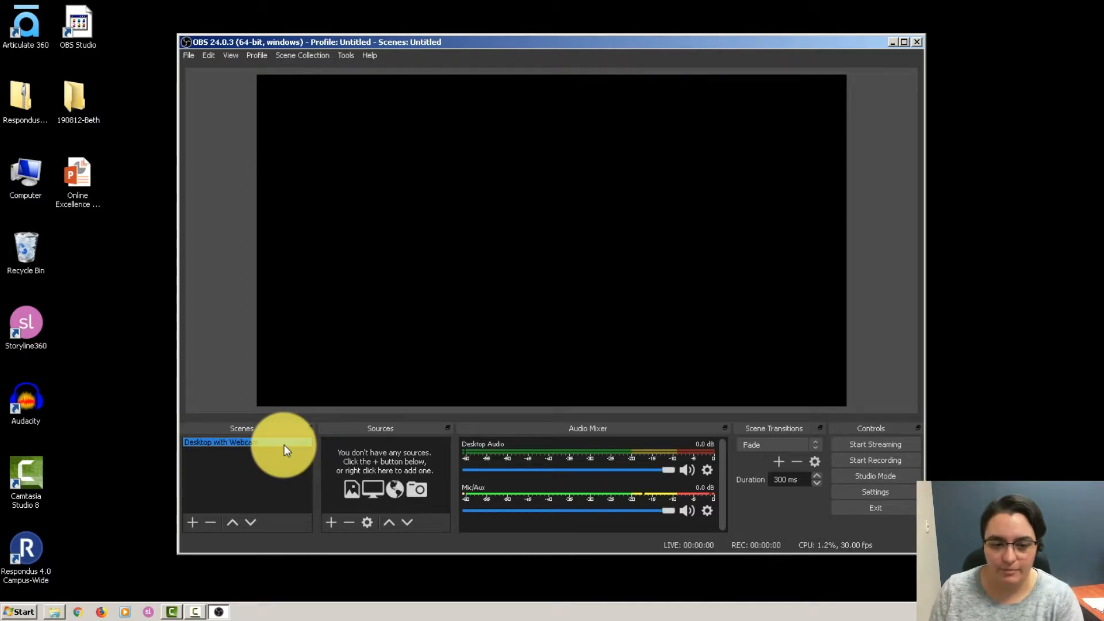
{"action": "key", "text": "Return"}
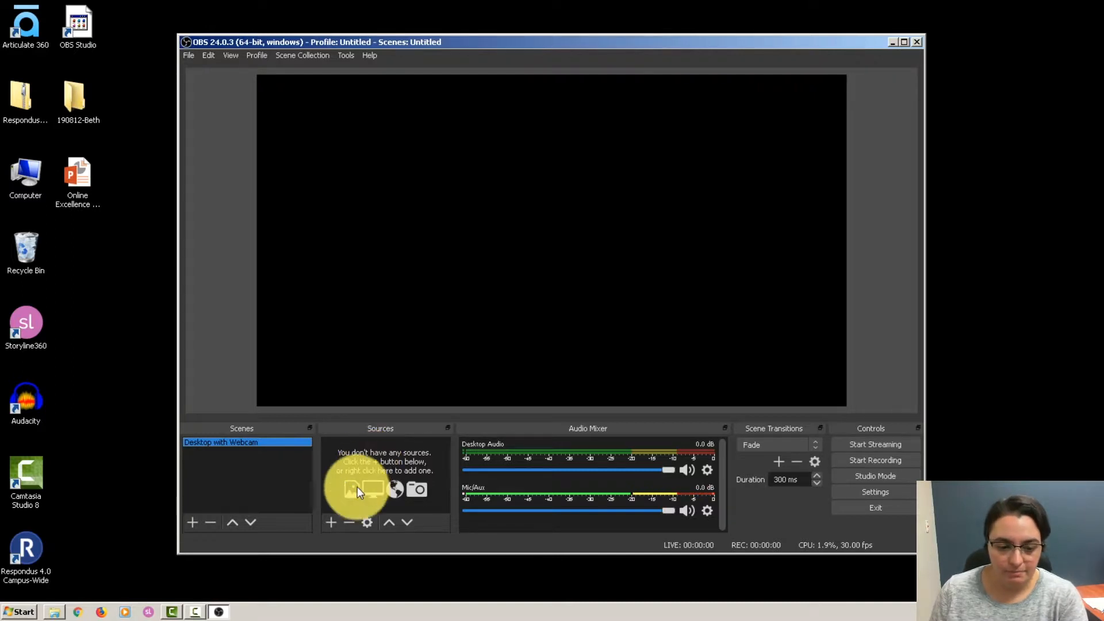
Step: Add a new Display Capture source named Monitor01 to the Desktop with Webcam scene
{"action": "left_click", "coordinate": [331, 522]}
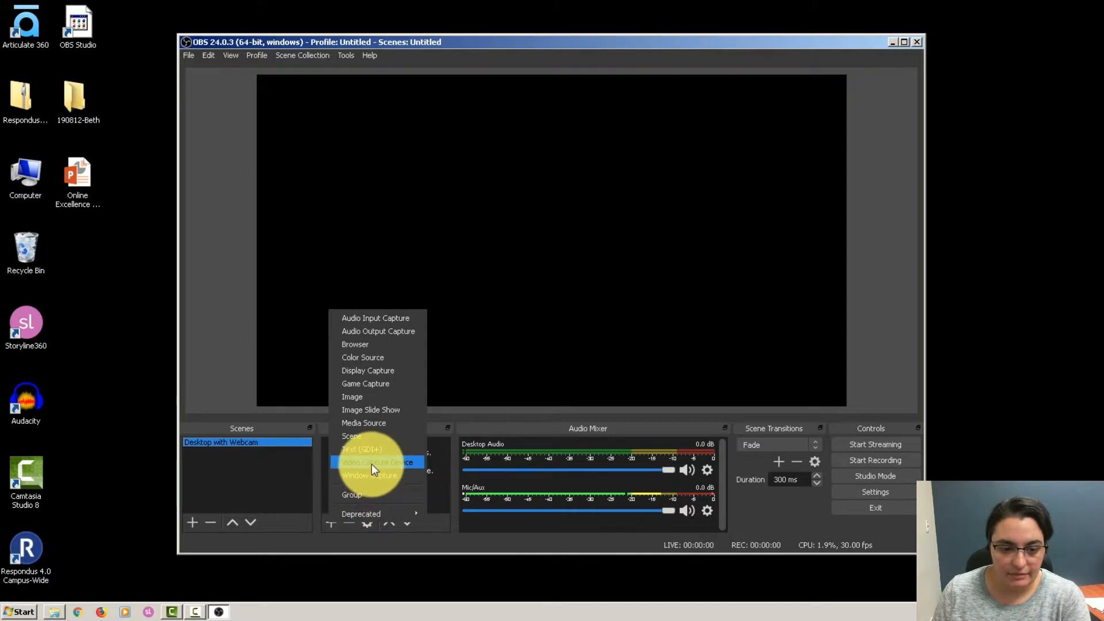
{"action": "left_click", "coordinate": [390, 371]}
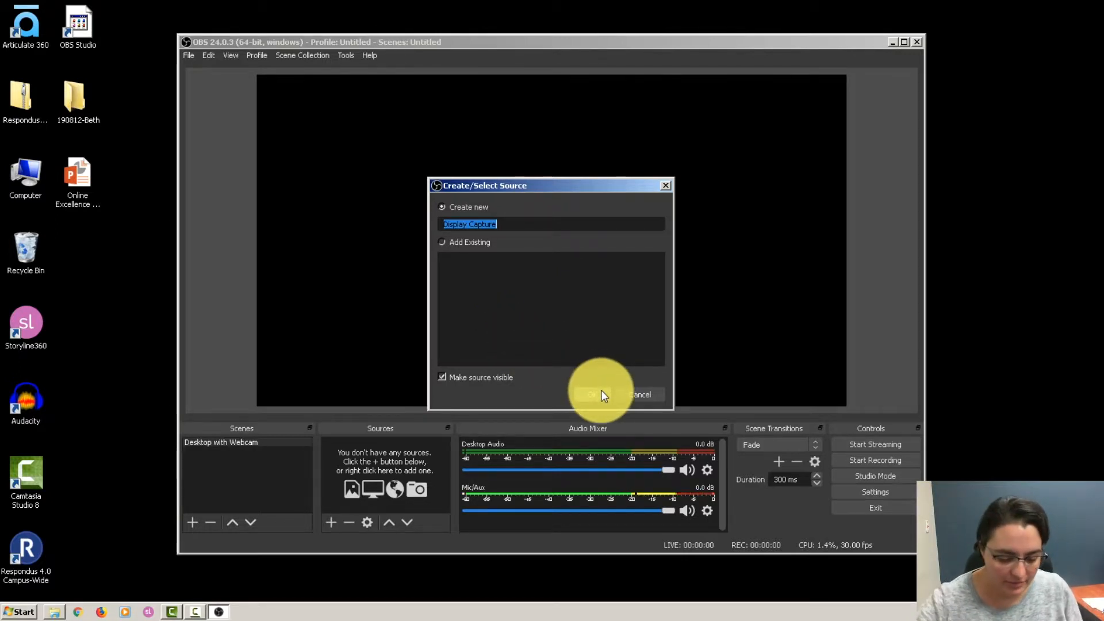
{"action": "type", "text": "Monito"}
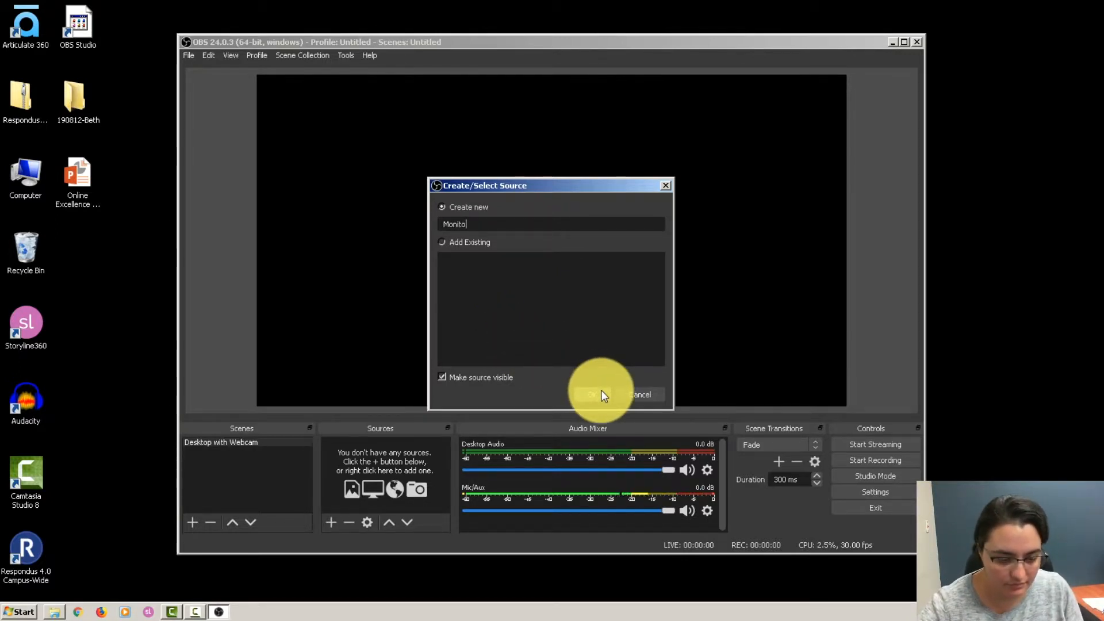
{"action": "type", "text": "r01"}
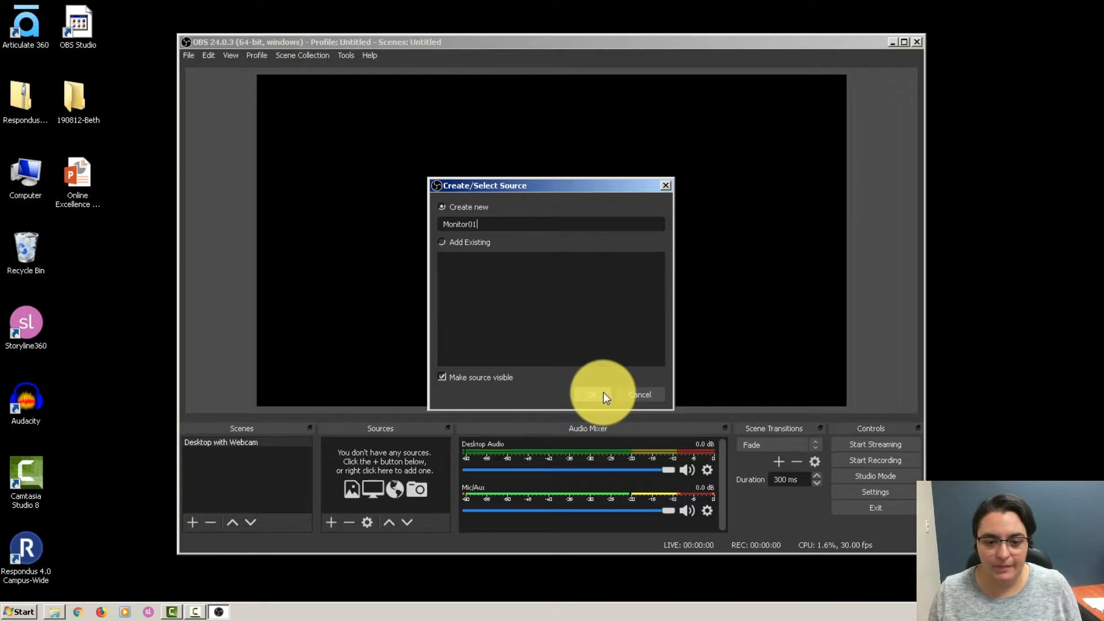
{"action": "left_click", "coordinate": [602, 396]}
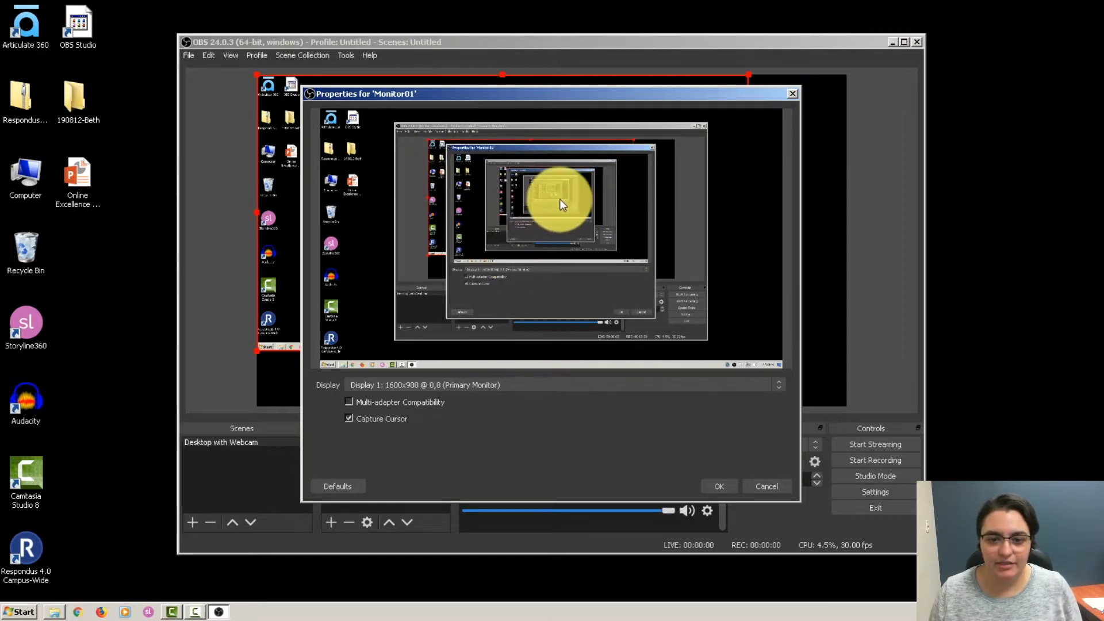
Step: Keep Display 1 (Primary Monitor) as the display for Monitor01 and enlarge the capture to fill the whole canvas
{"action": "left_click", "coordinate": [502, 386]}
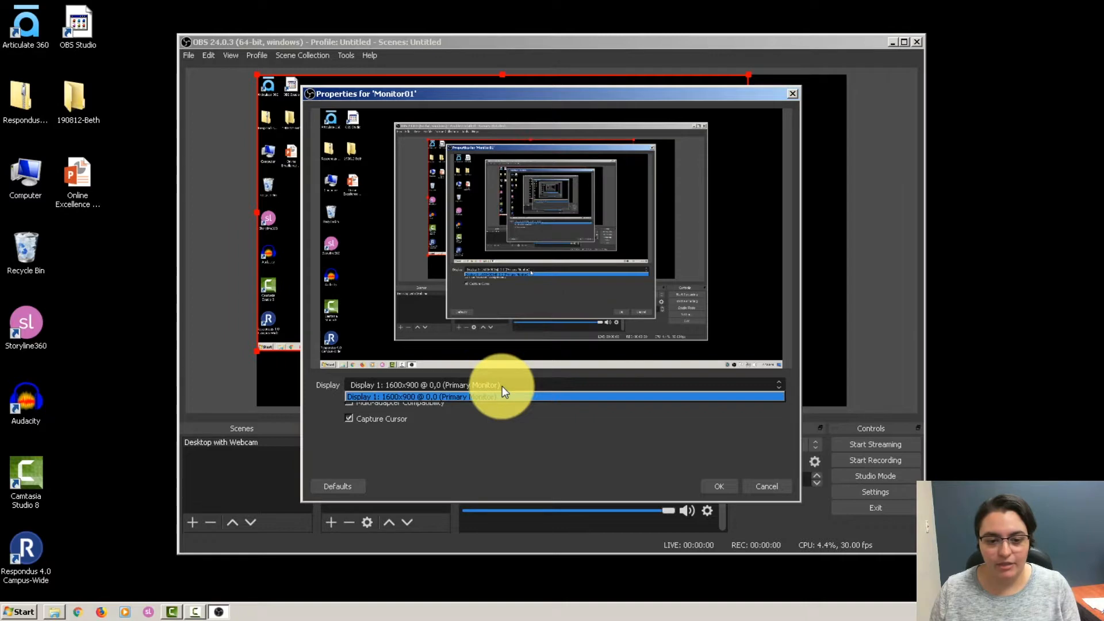
{"action": "left_click", "coordinate": [496, 385]}
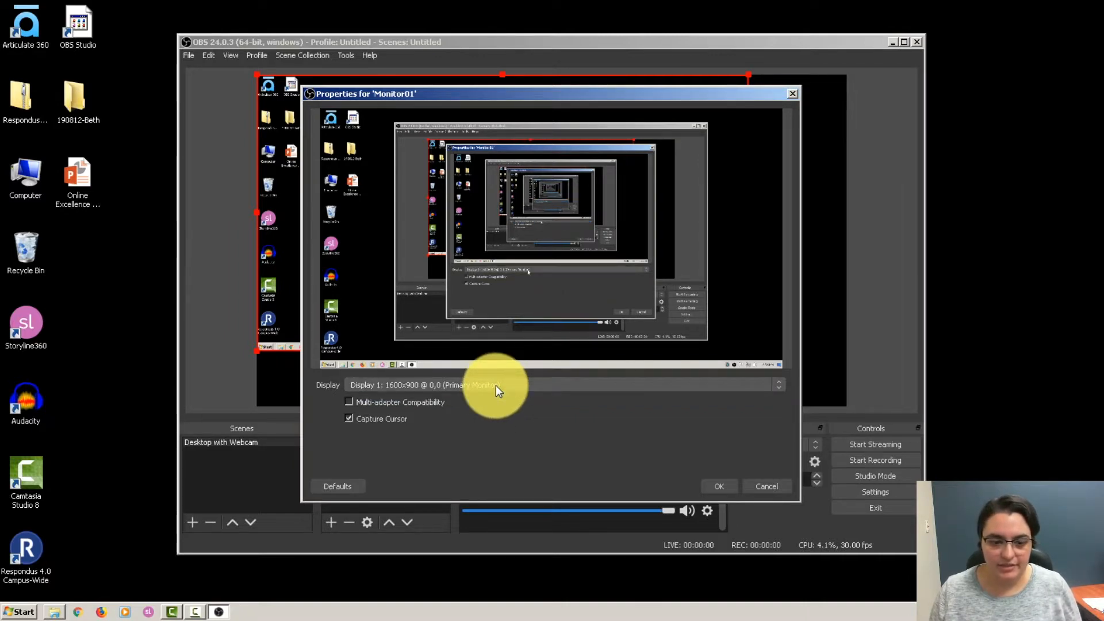
{"action": "left_click", "coordinate": [720, 481]}
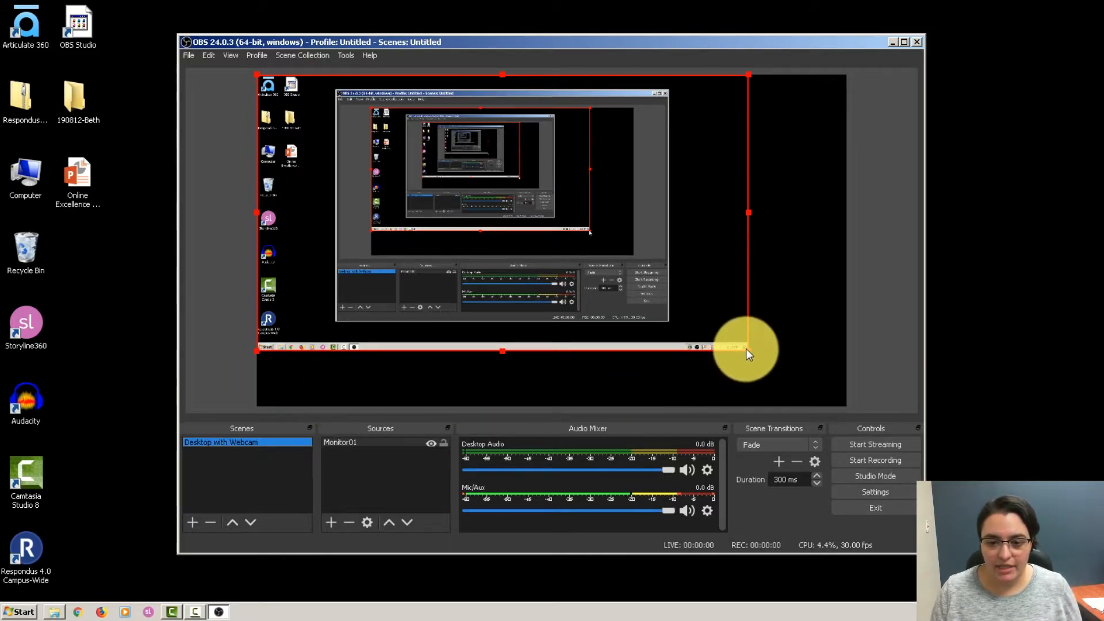
{"action": "left_click_drag", "start_coordinate": [746, 349], "coordinate": [841, 401]}
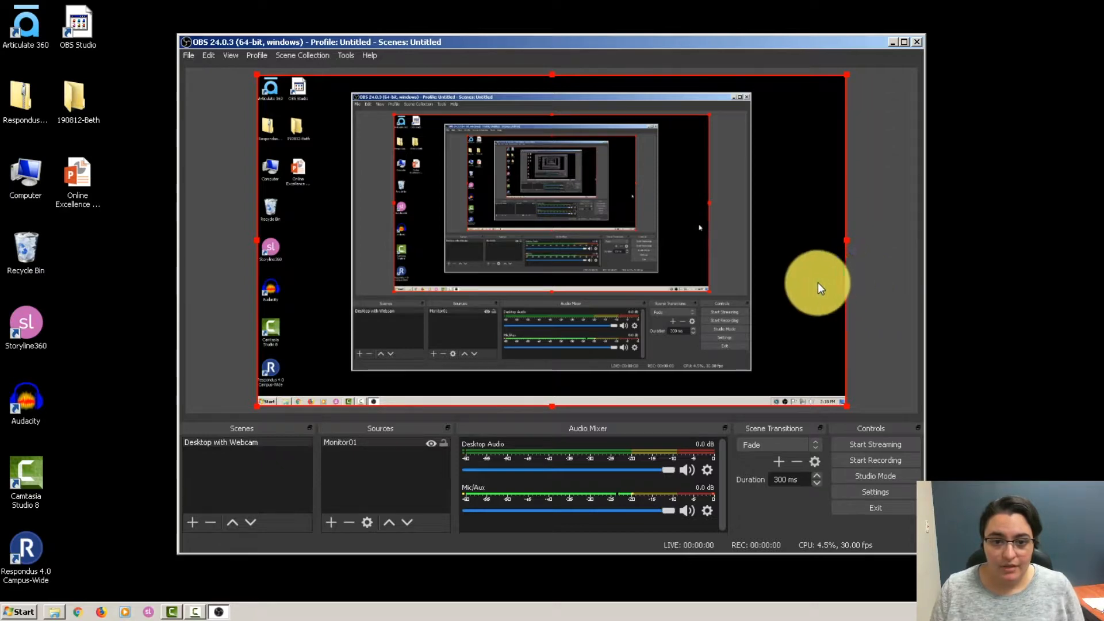
{"action": "left_click", "coordinate": [393, 459]}
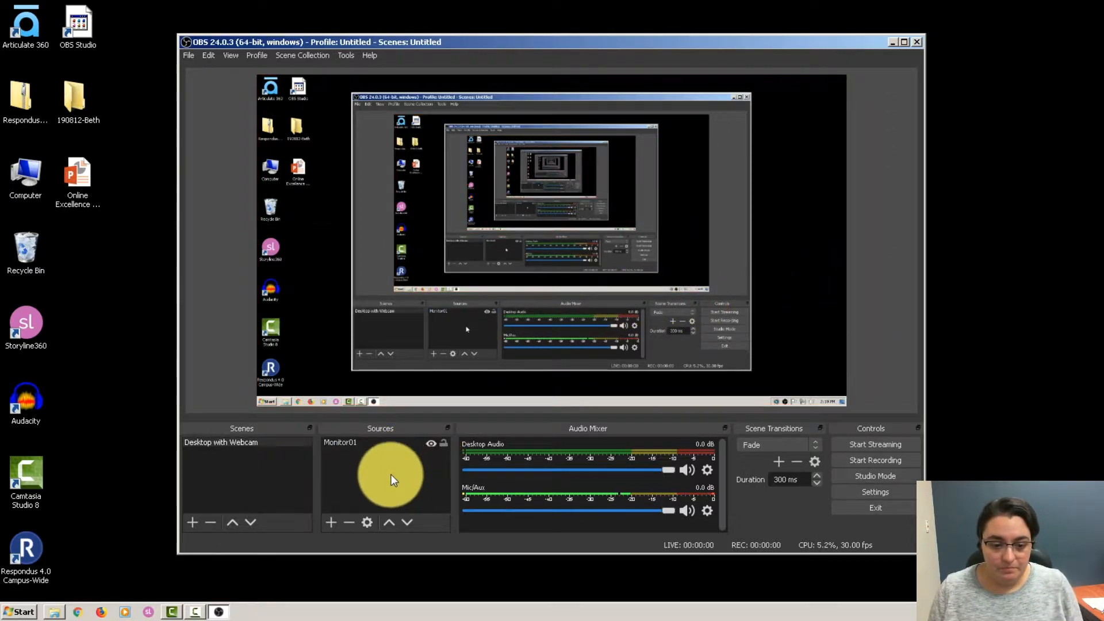
Step: Add a new Video Capture Device source named Webcam01 to the Desktop with Webcam scene
{"action": "left_click", "coordinate": [328, 518]}
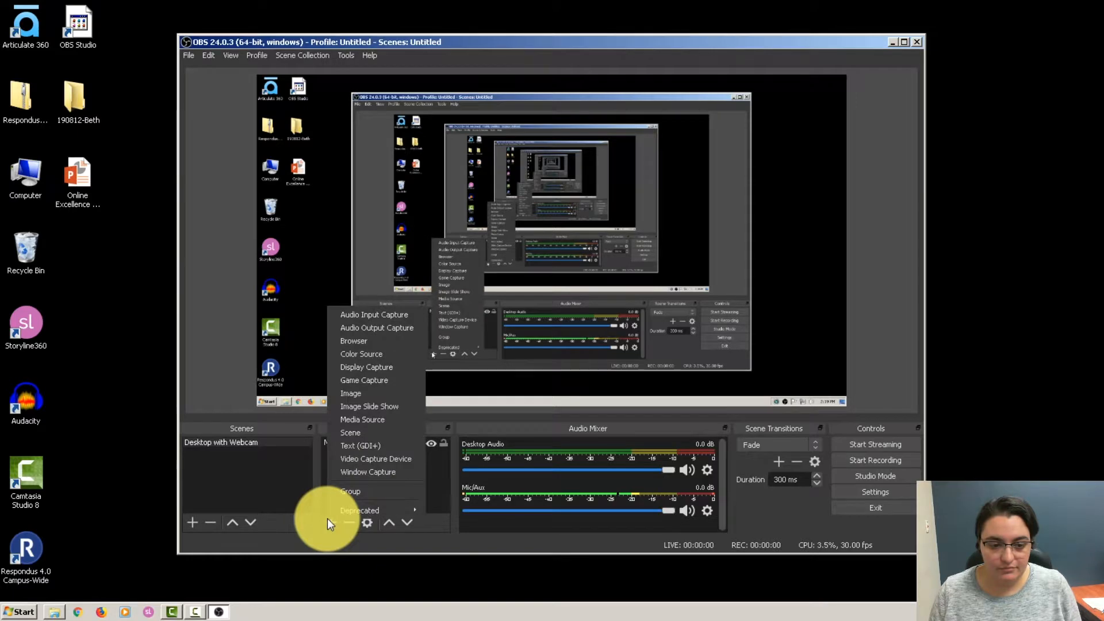
{"action": "left_click", "coordinate": [367, 459]}
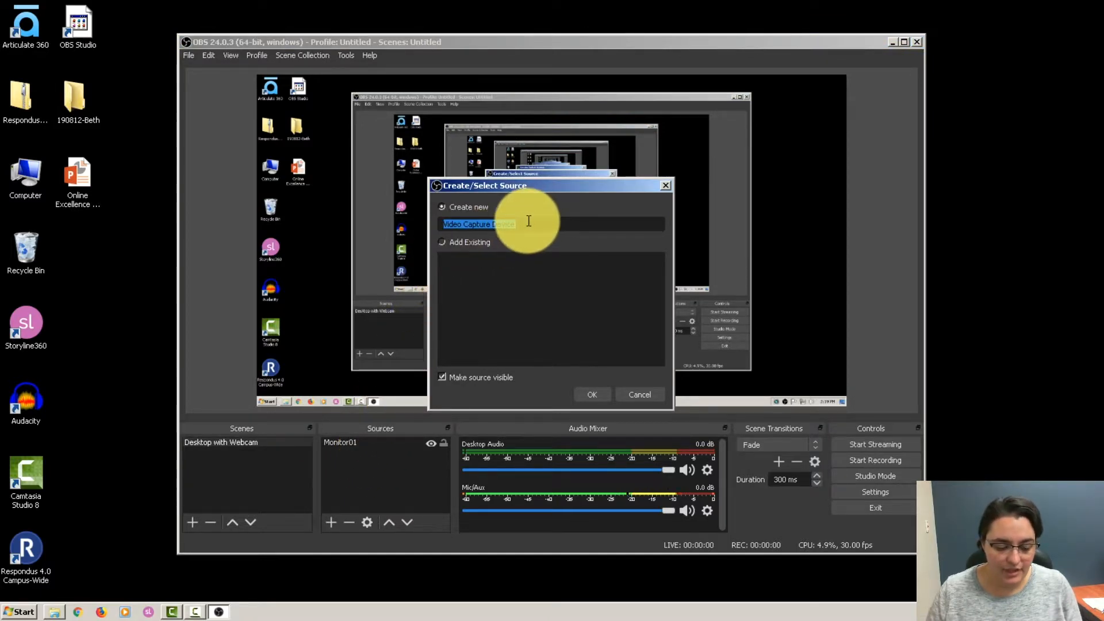
{"action": "type", "text": "Webc"}
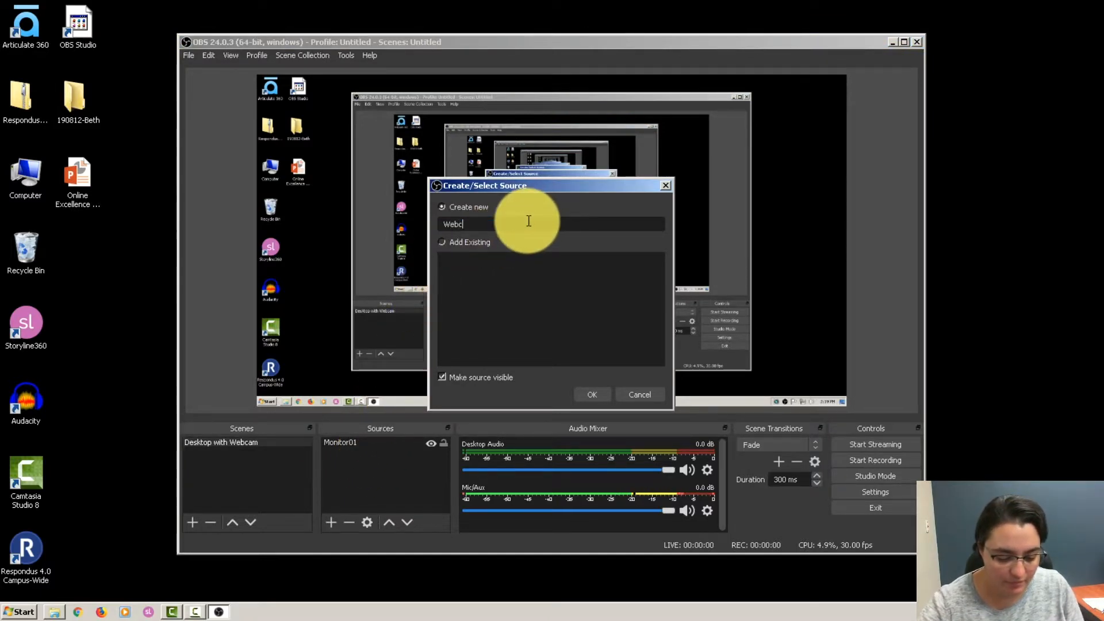
{"action": "type", "text": "am01"}
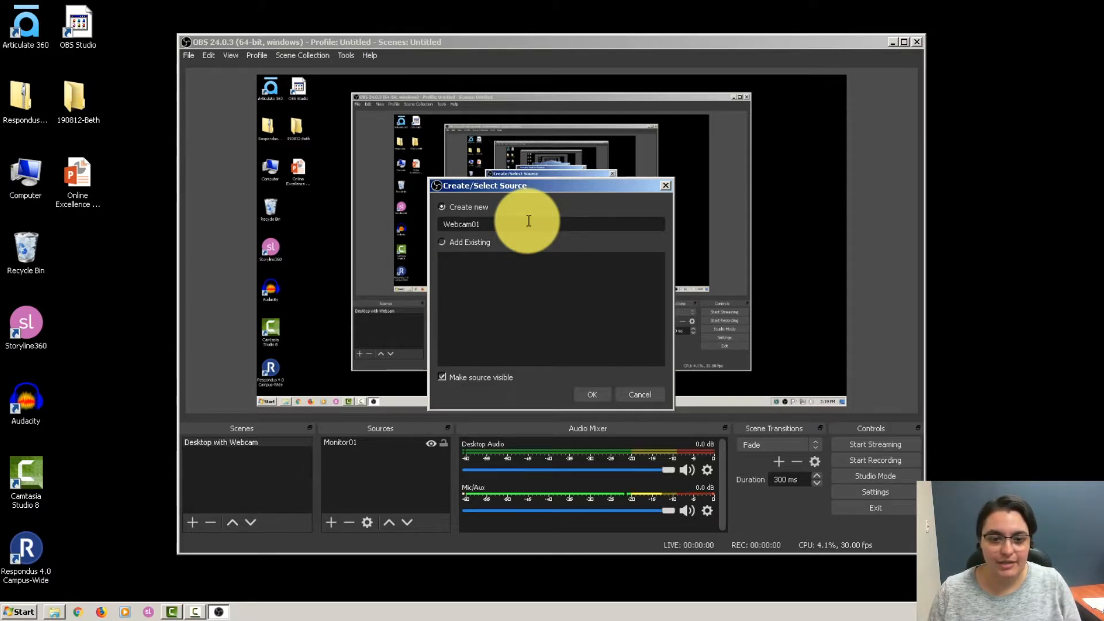
{"action": "left_click", "coordinate": [583, 394]}
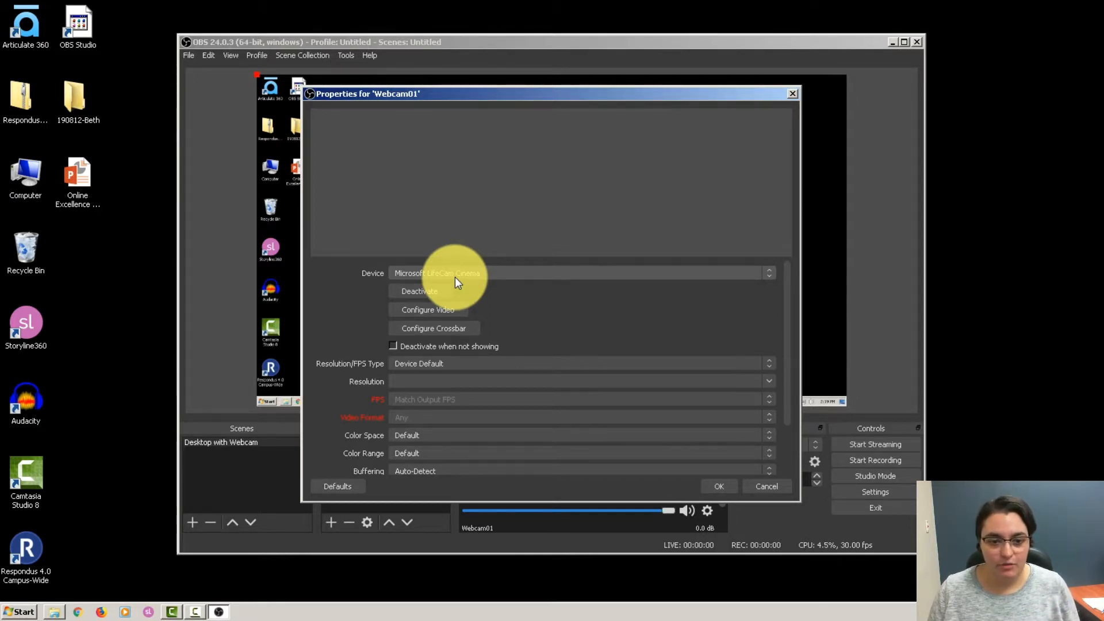
Step: Set the Webcam01 device to Logitech HD Pro Webcam C920, keep the remaining properties at their defaults and accept them
{"action": "left_click", "coordinate": [456, 273]}
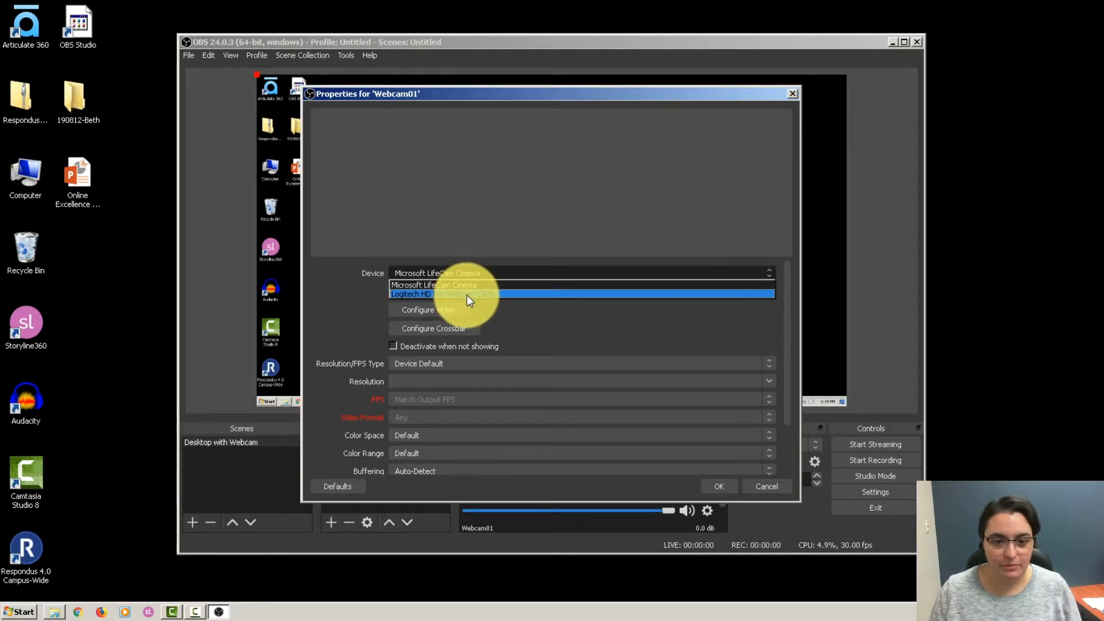
{"action": "left_click", "coordinate": [466, 294]}
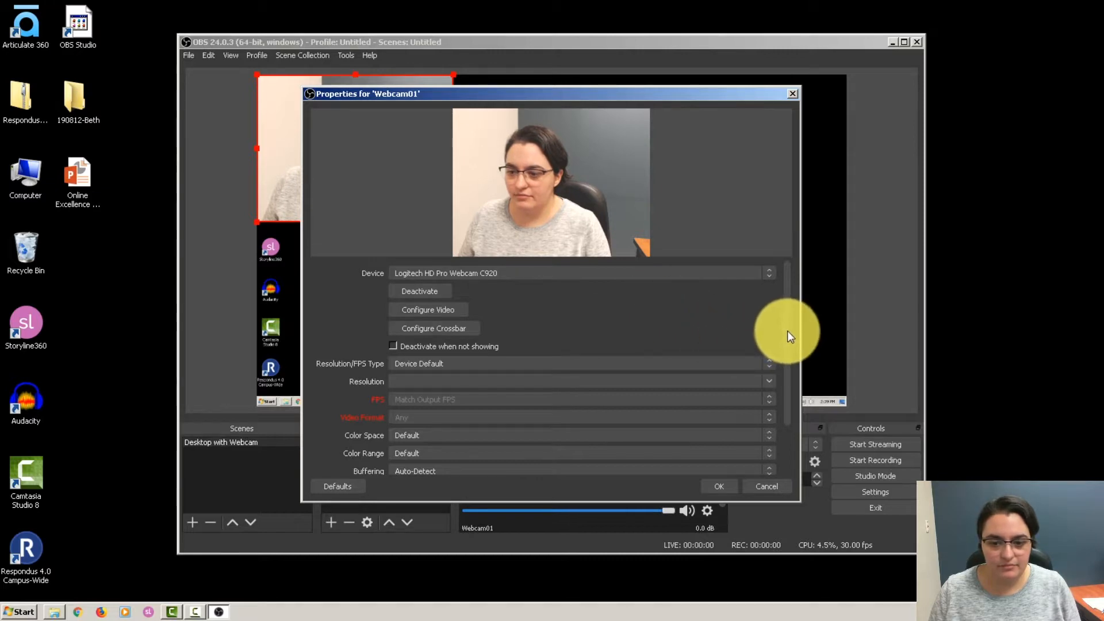
{"action": "left_click_drag", "start_coordinate": [787, 334], "coordinate": [787, 387]}
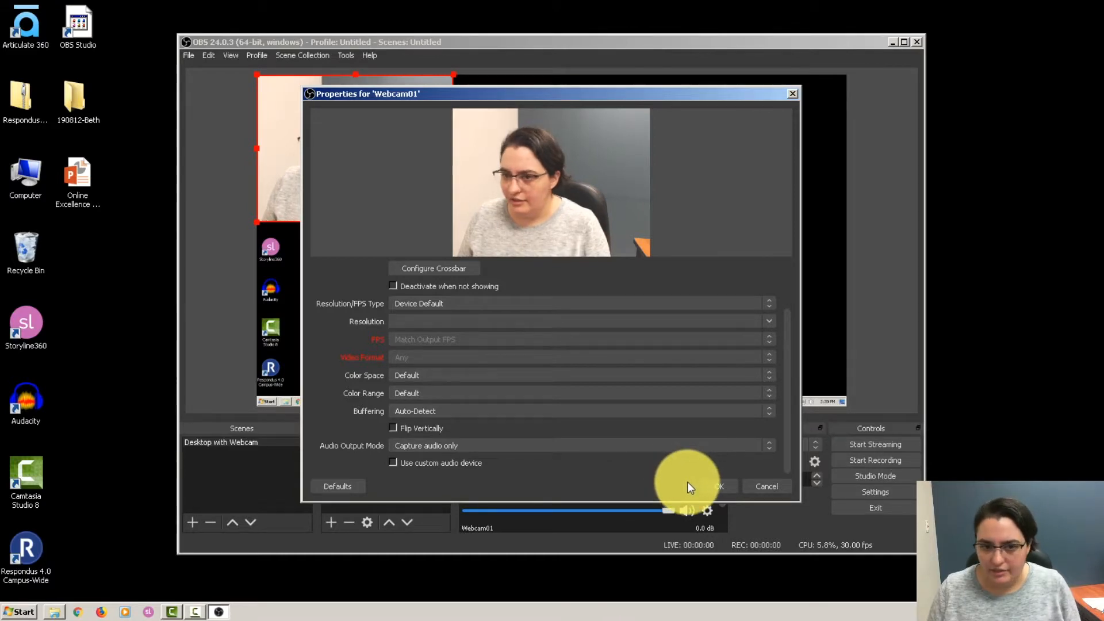
{"action": "left_click", "coordinate": [719, 486]}
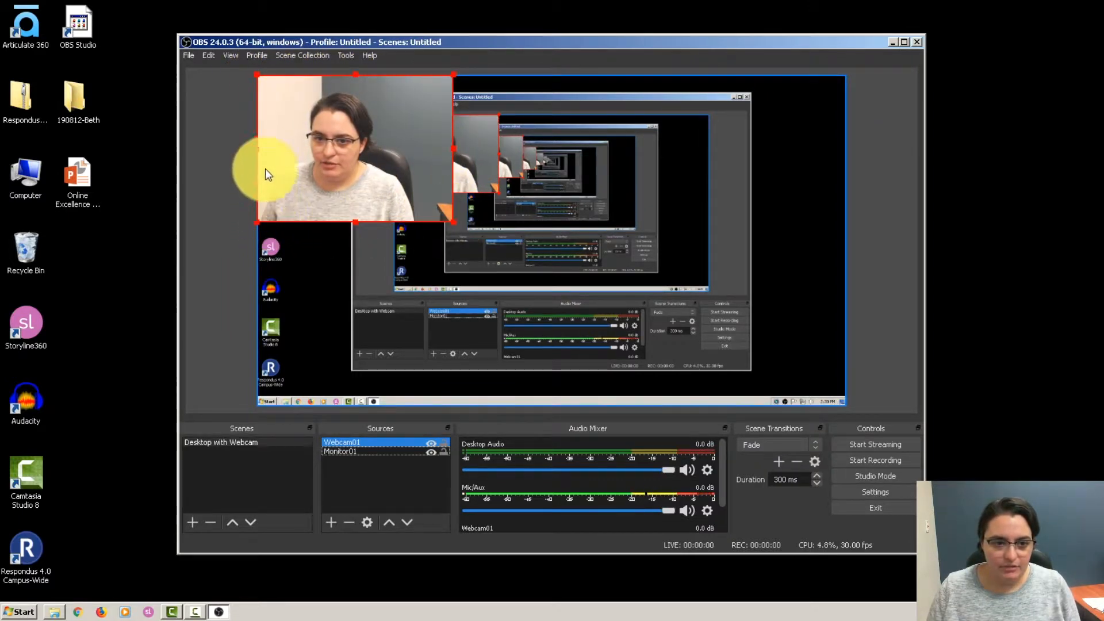
Step: Move the webcam image to the lower-right corner of the canvas and shrink it to about half its size
{"action": "left_click", "coordinate": [292, 139]}
{"action": "left_click_drag", "start_coordinate": [292, 138], "coordinate": [682, 318]}
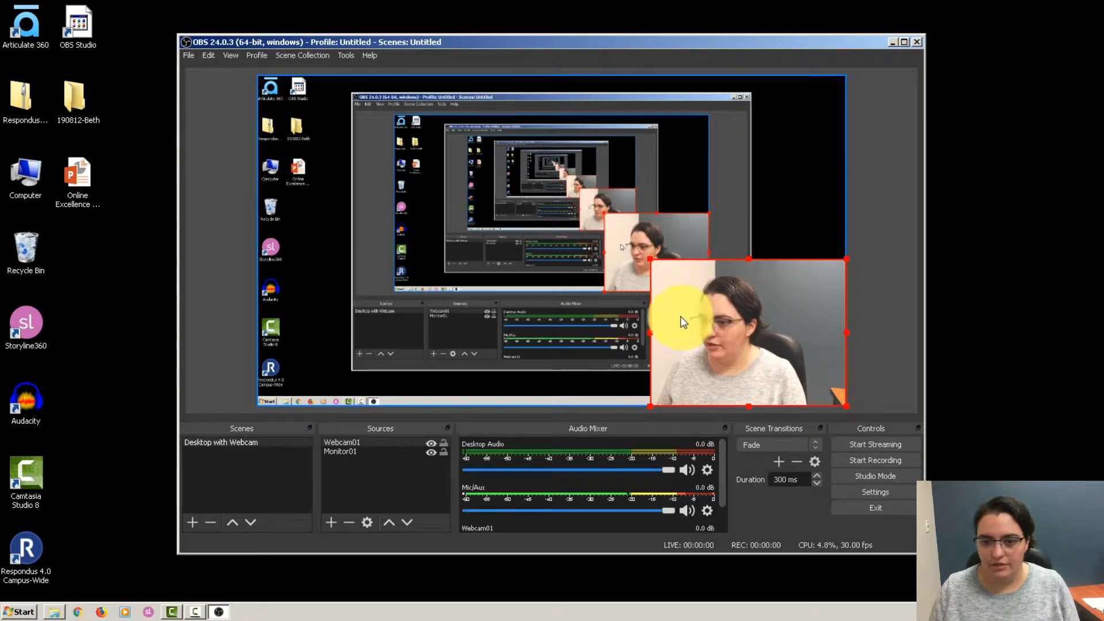
{"action": "left_click_drag", "start_coordinate": [650, 260], "coordinate": [743, 356]}
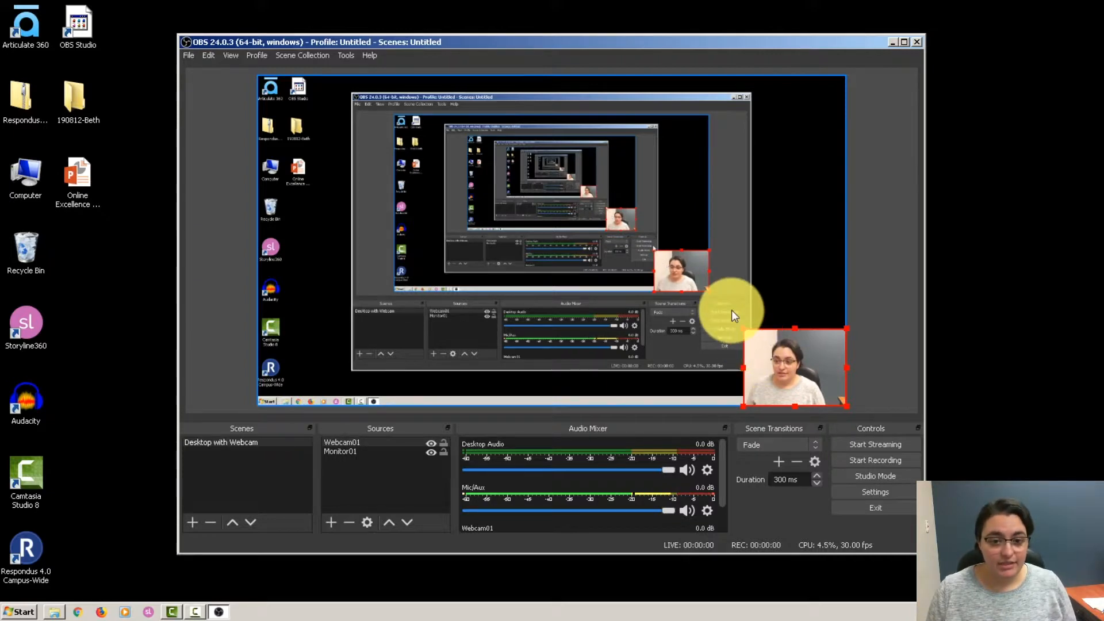
Step: Add a second scene named Desktop
{"action": "left_click", "coordinate": [263, 449]}
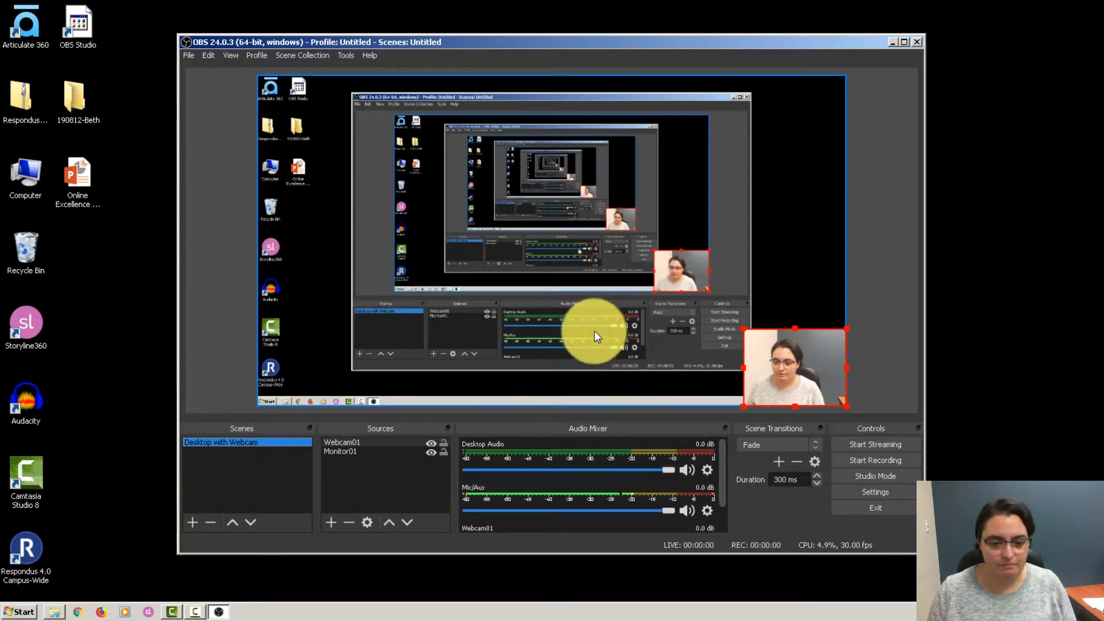
{"action": "left_click", "coordinate": [190, 521]}
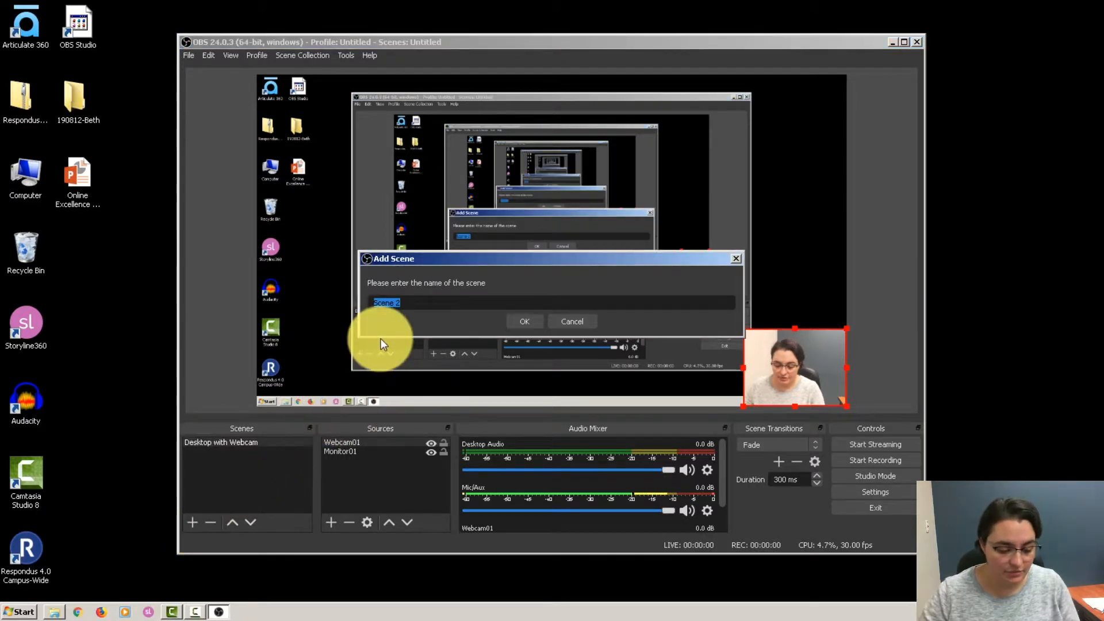
{"action": "type", "text": "Deskto"}
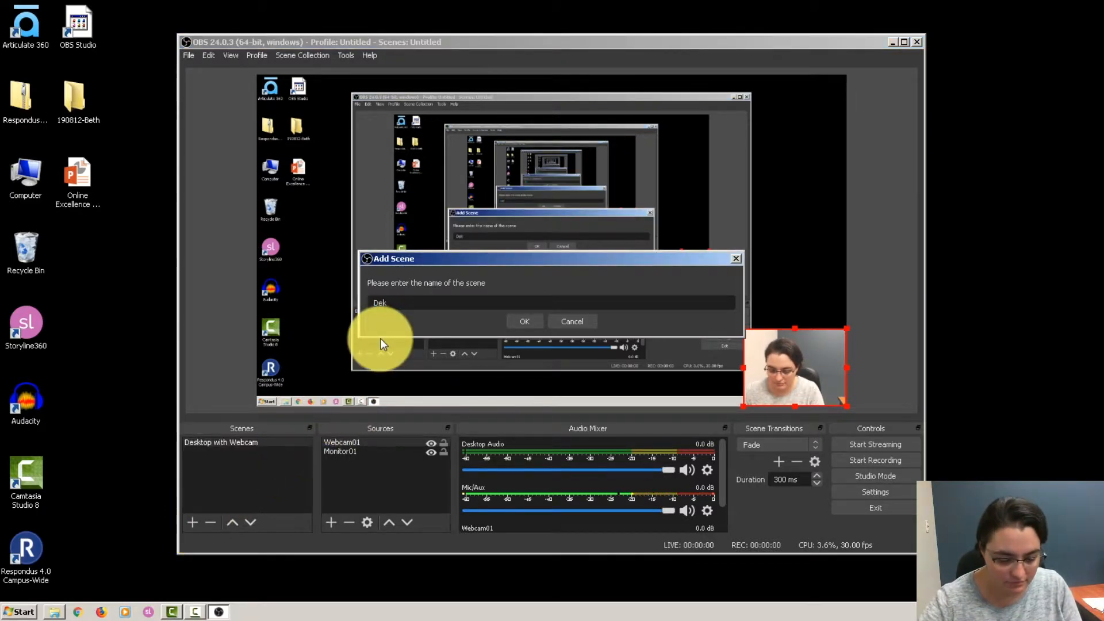
{"action": "type", "text": "p"}
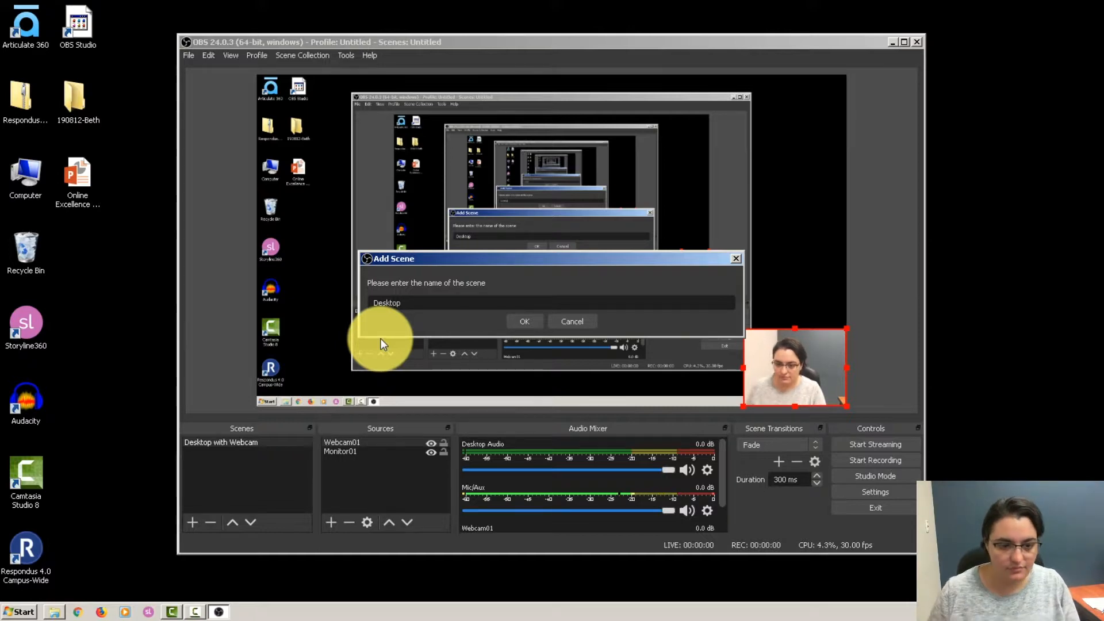
{"action": "left_click", "coordinate": [513, 320]}
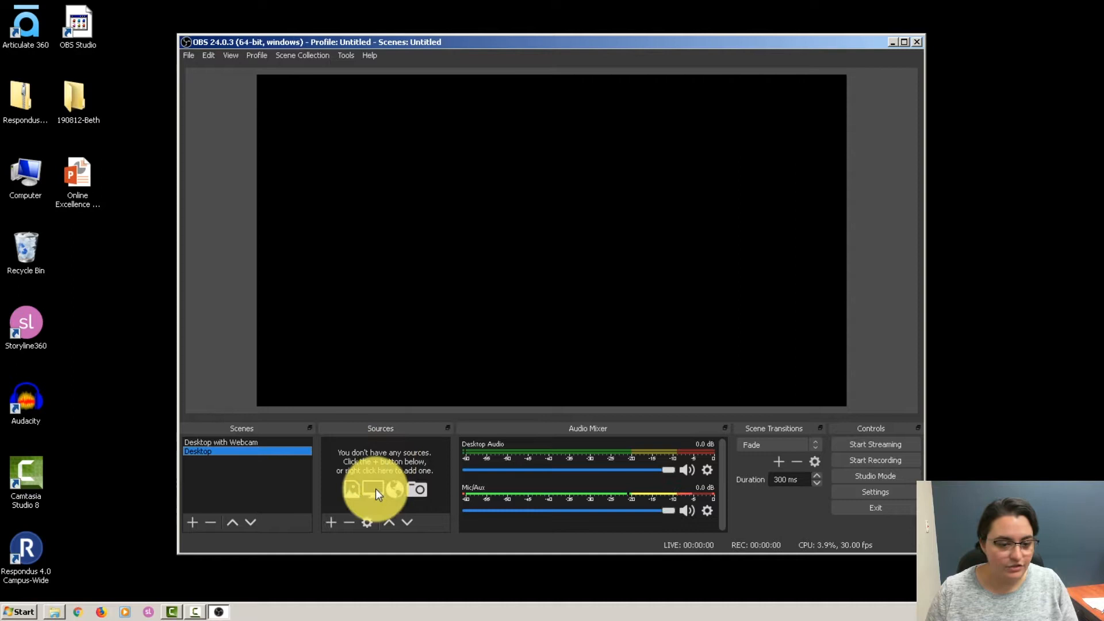
Step: Add the existing Monitor01 display capture to the Desktop scene and enlarge it to fill the whole canvas
{"action": "left_click", "coordinate": [330, 523]}
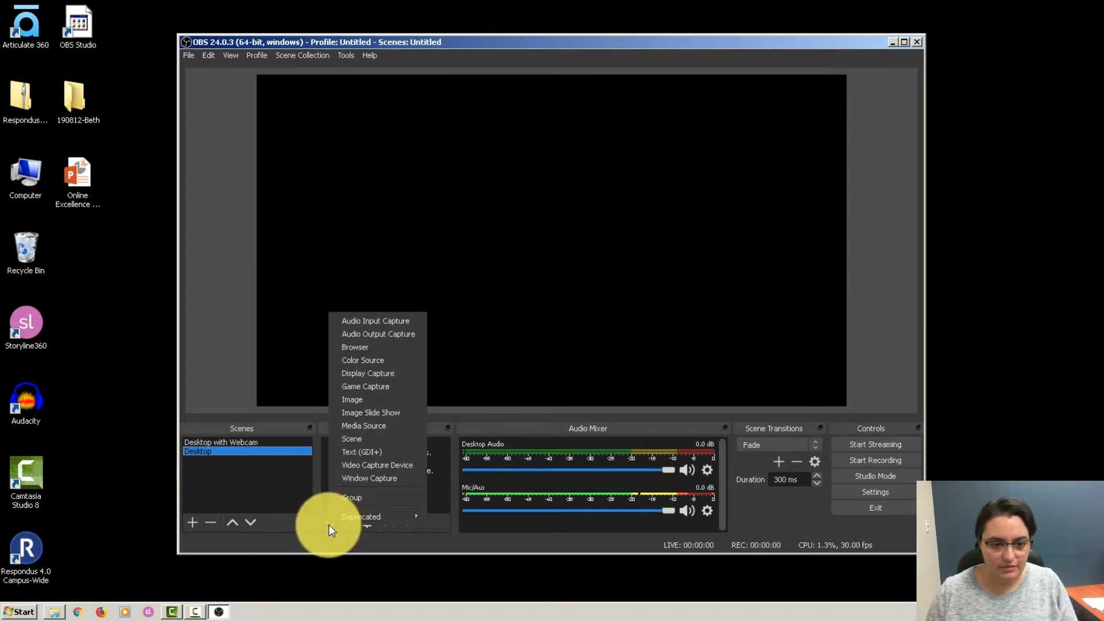
{"action": "left_click", "coordinate": [385, 372]}
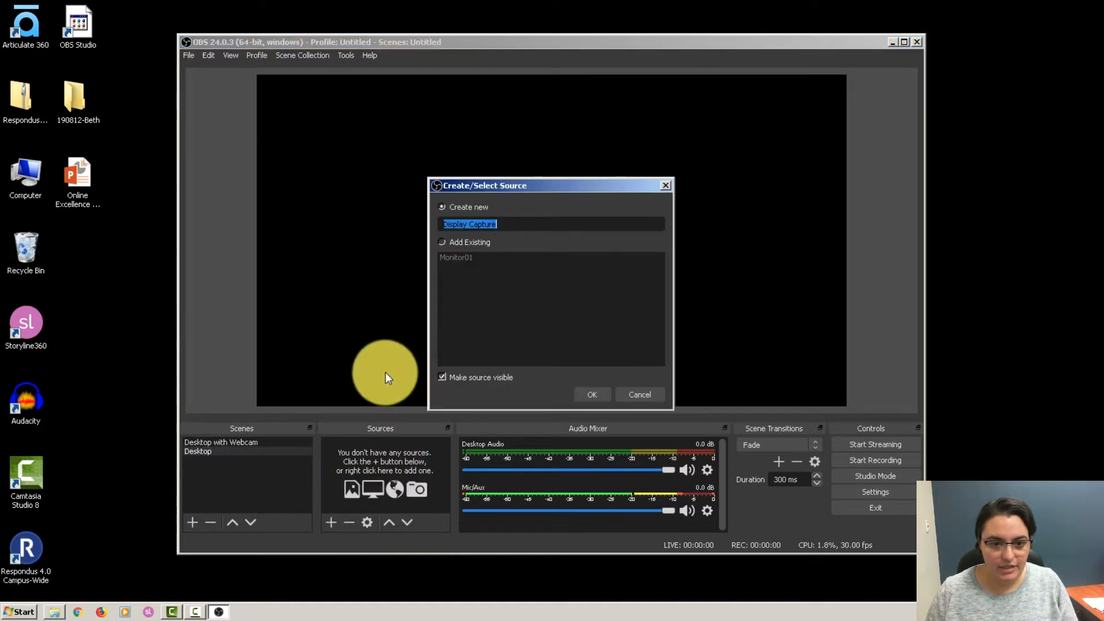
{"action": "left_click", "coordinate": [456, 238]}
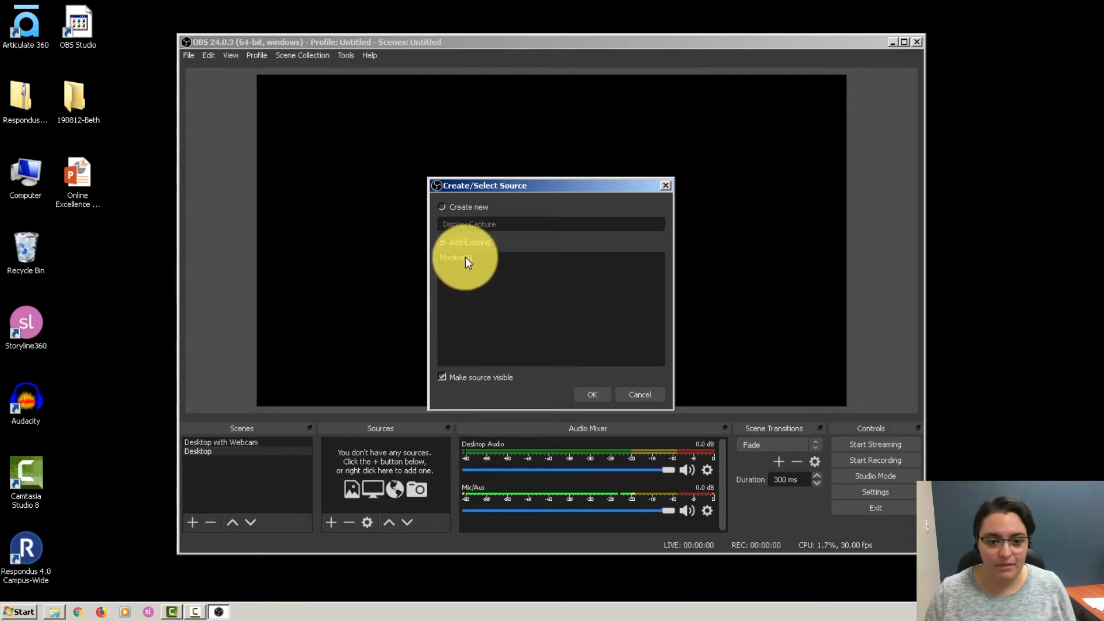
{"action": "left_click", "coordinate": [465, 257]}
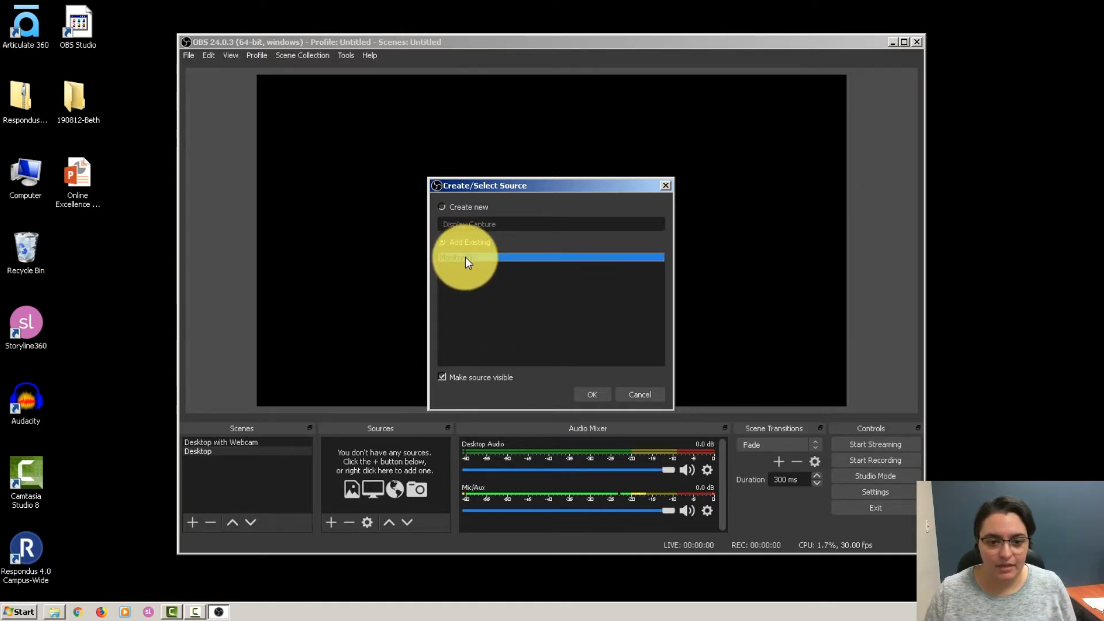
{"action": "left_click", "coordinate": [596, 394]}
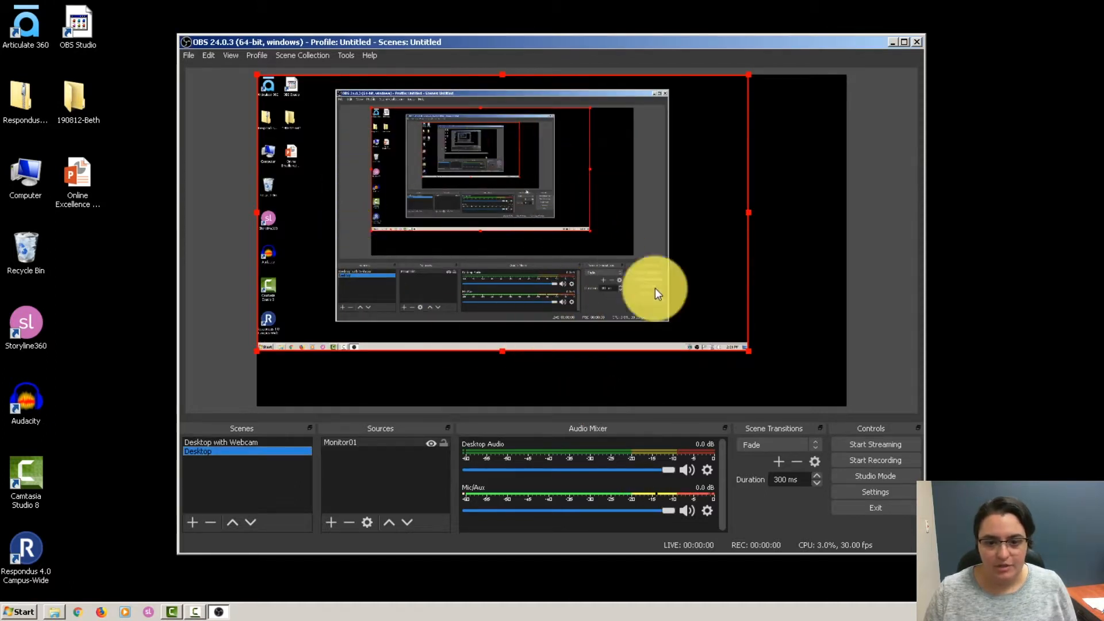
{"action": "left_click_drag", "start_coordinate": [751, 350], "coordinate": [840, 400]}
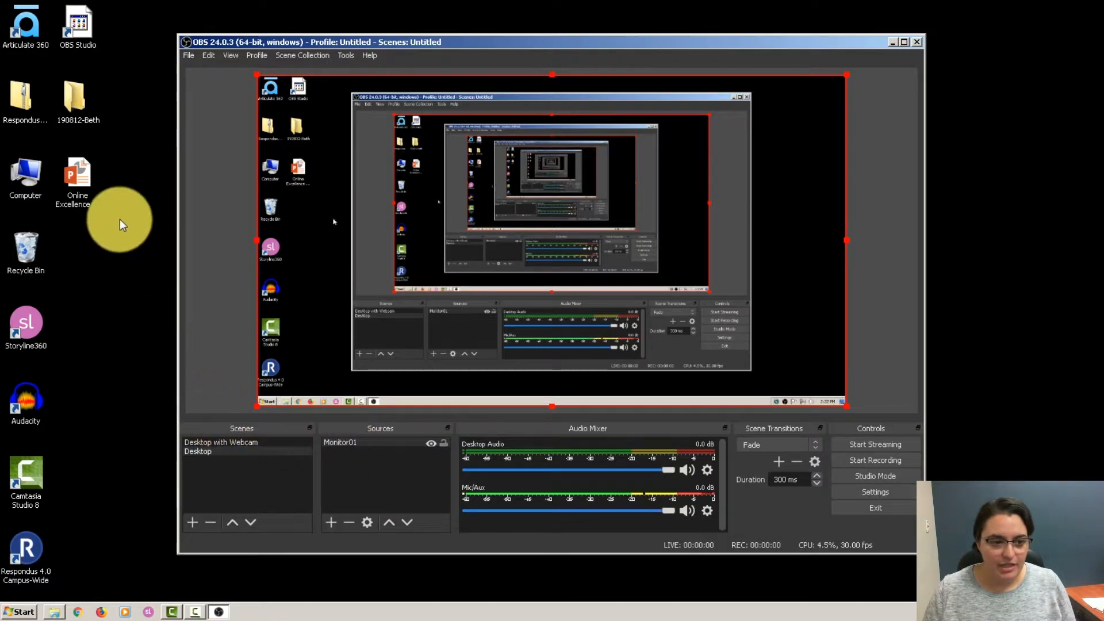
Step: Open Online Excellence Awards Harlingen.pptx from the desktop, then return to OBS and preview it in the Desktop with Webcam scene
{"action": "left_click", "coordinate": [78, 171]}
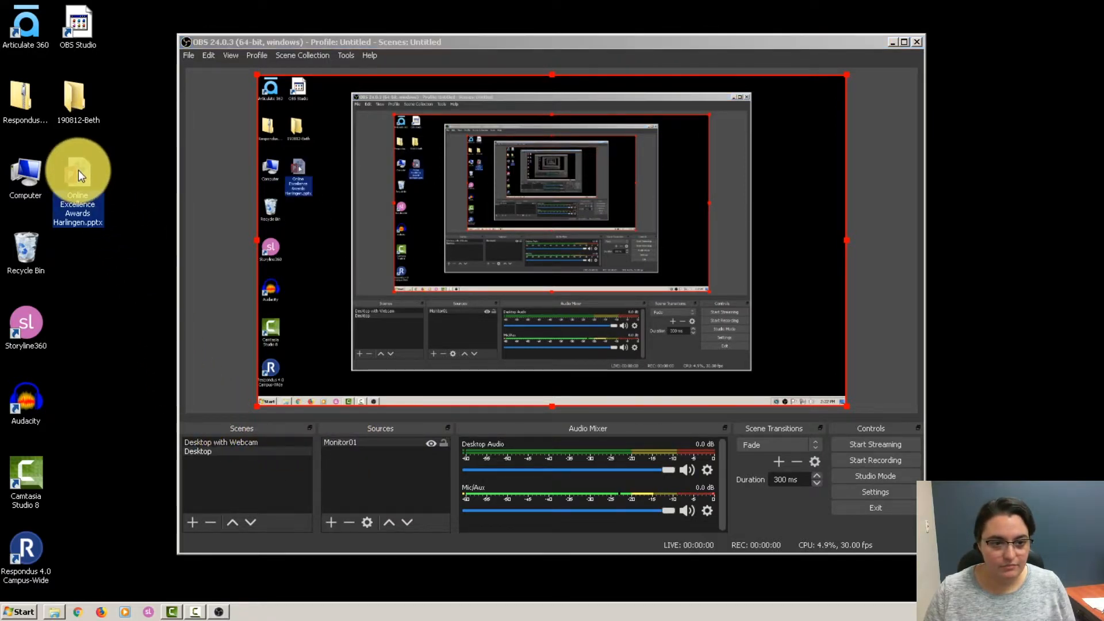
{"action": "double_click", "coordinate": [78, 170]}
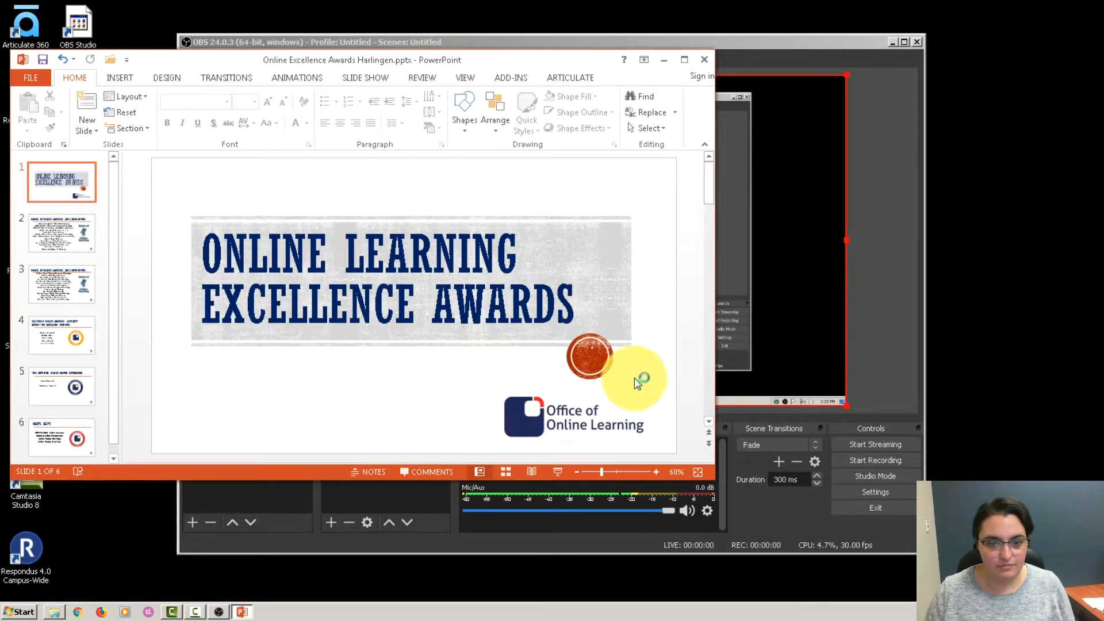
{"action": "left_click", "coordinate": [894, 329]}
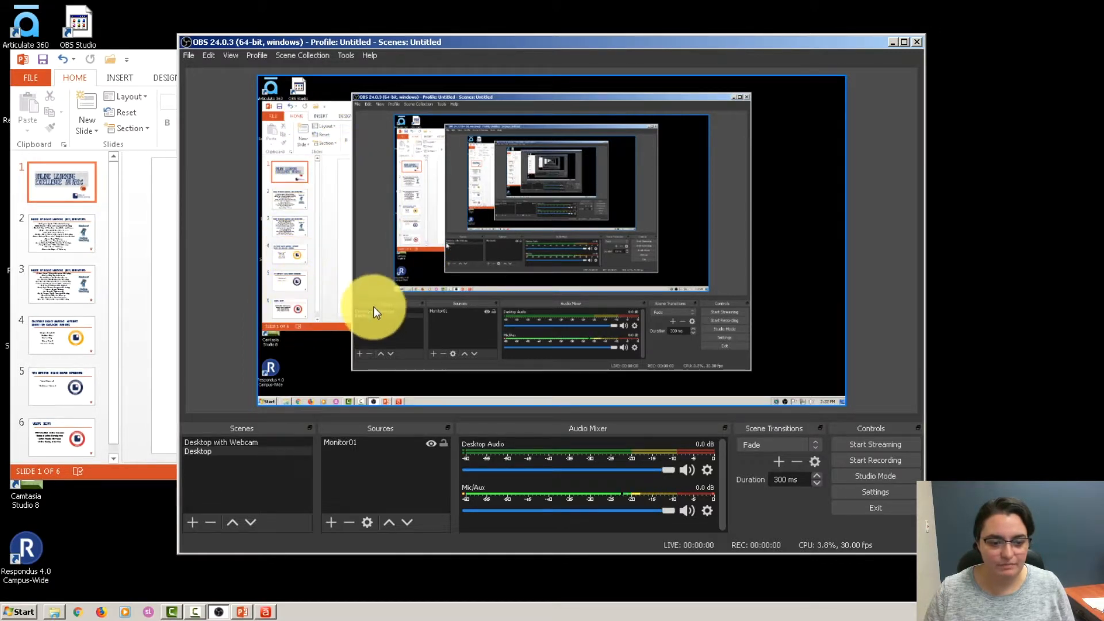
{"action": "left_click", "coordinate": [251, 441]}
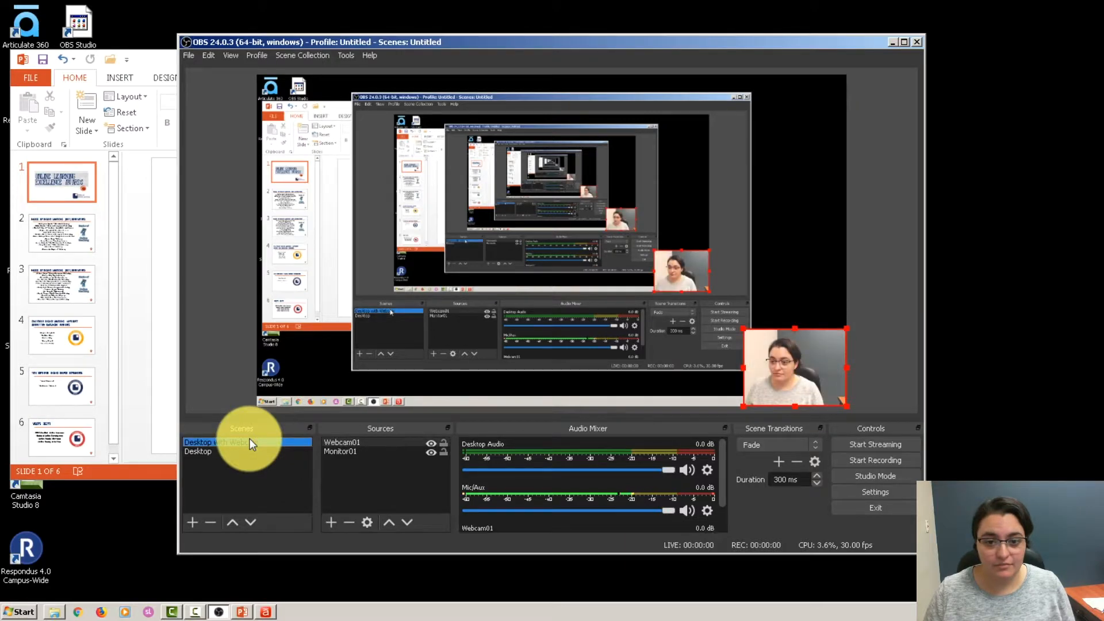
Step: Close the PowerPoint presentation and both Internet Explorer windows so only OBS remains open
{"action": "left_click", "coordinate": [170, 305]}
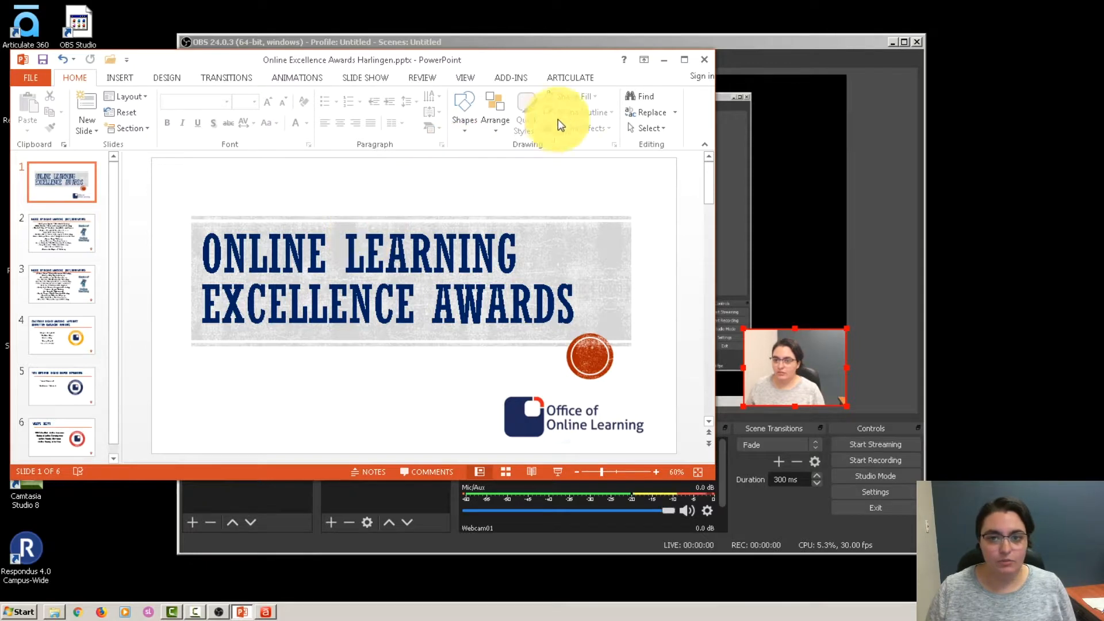
{"action": "left_click", "coordinate": [707, 60]}
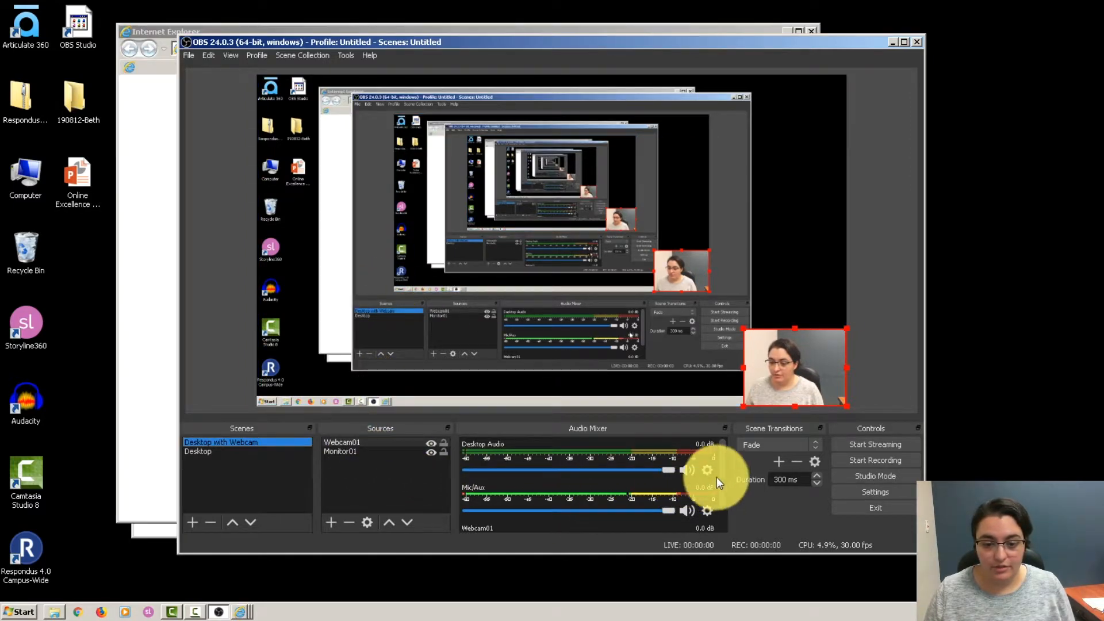
{"action": "left_click", "coordinate": [157, 123]}
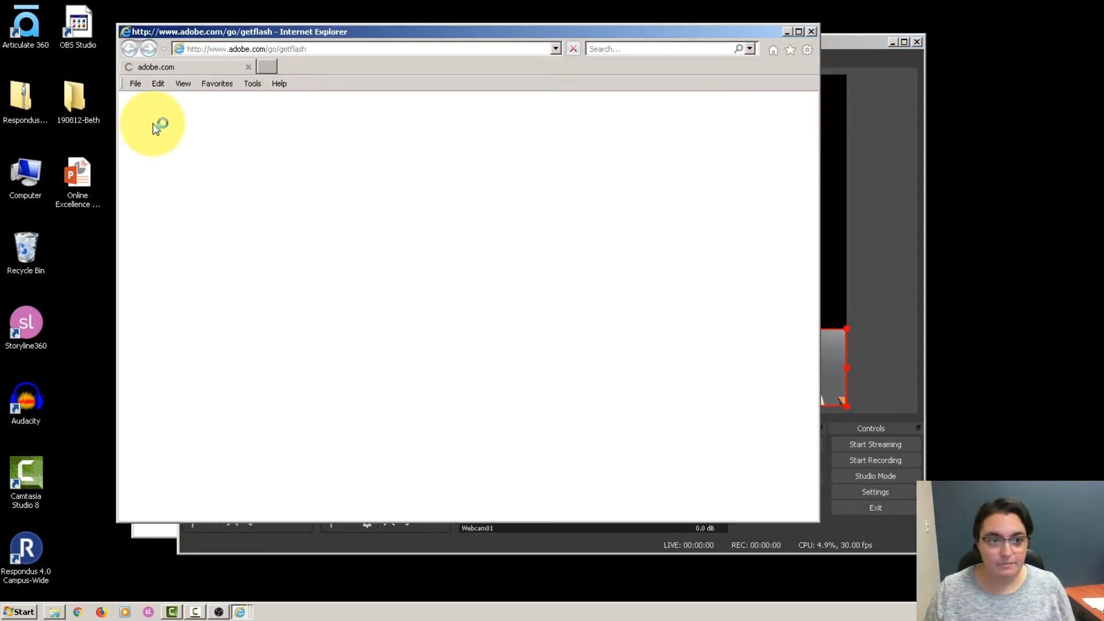
{"action": "left_click", "coordinate": [812, 31]}
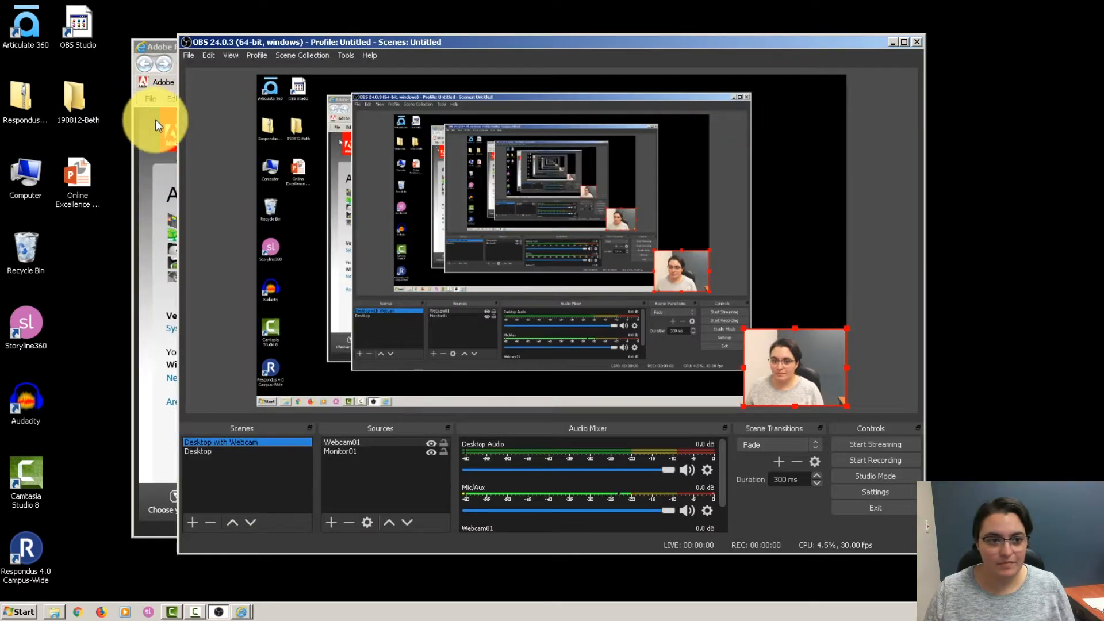
{"action": "left_click", "coordinate": [153, 121]}
{"action": "left_click", "coordinate": [830, 44]}
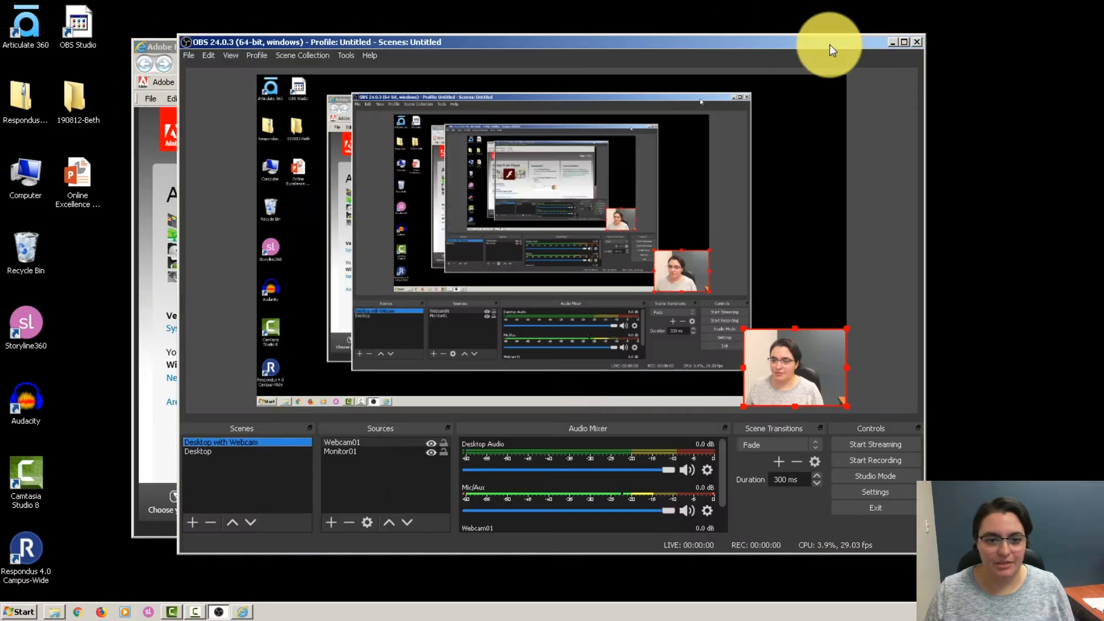
{"action": "left_click", "coordinate": [165, 45]}
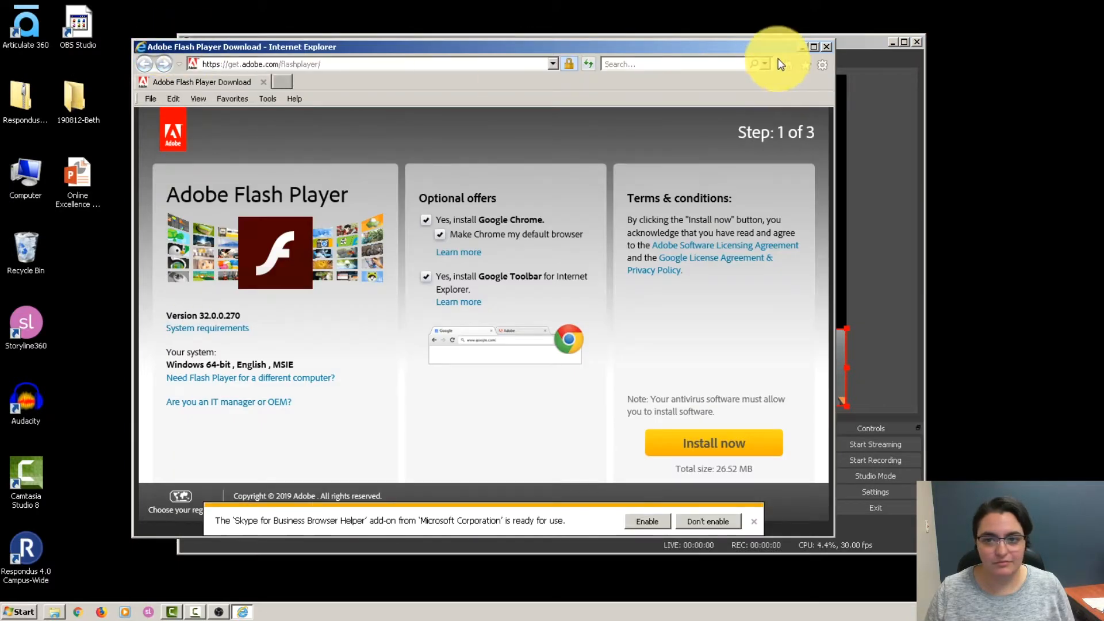
{"action": "left_click", "coordinate": [825, 44]}
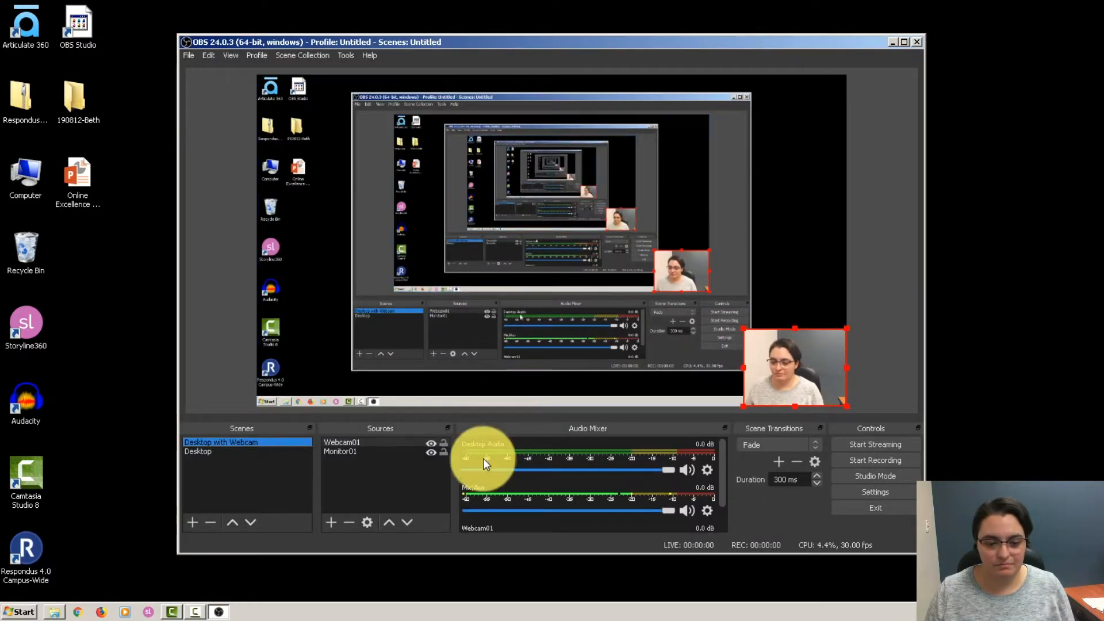
Step: Examine the Desktop Audio, Mic/Aux and Webcam01 levels in the Audio Mixer
{"action": "scroll", "coordinate": [721, 466], "scroll_direction": "down", "scroll_amount": 2}
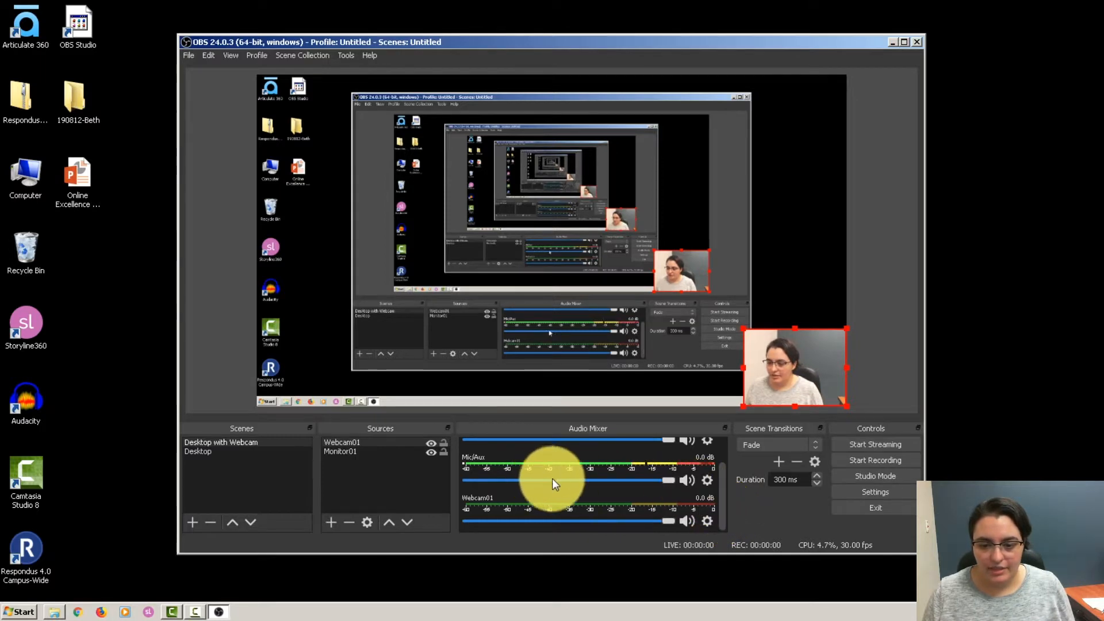
{"action": "scroll", "coordinate": [552, 479], "scroll_direction": "up", "scroll_amount": 2}
{"action": "scroll", "coordinate": [570, 480], "scroll_direction": "down", "scroll_amount": 2}
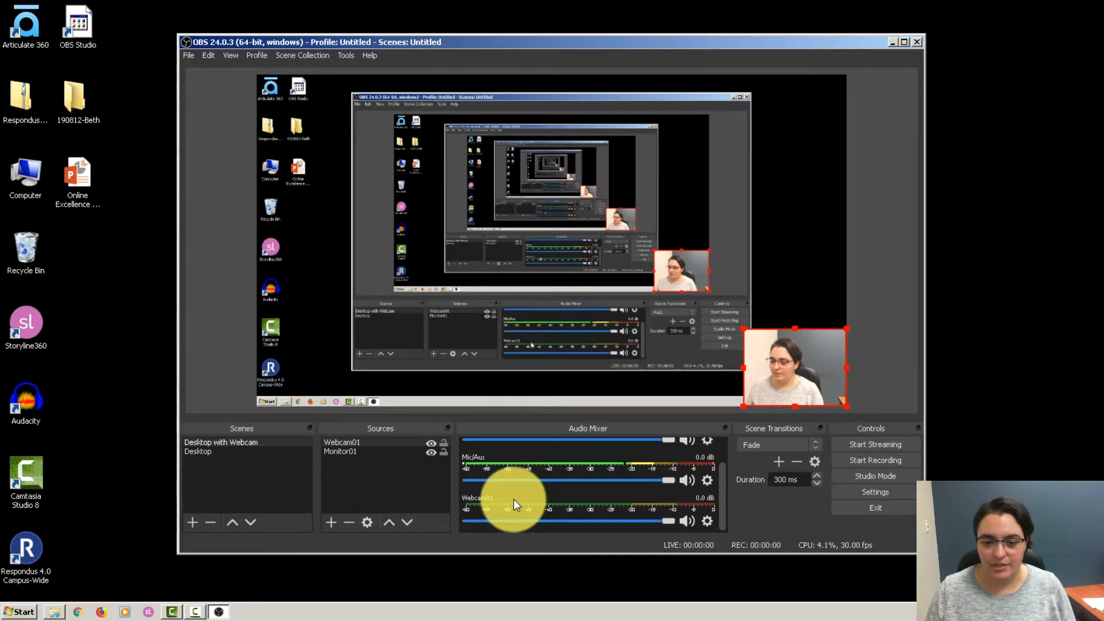
Step: Set the Mic/Aux audio device to Microphone (HD Pro Webcam C920) and review the levels in the Audio Mixer
{"action": "left_click", "coordinate": [707, 480]}
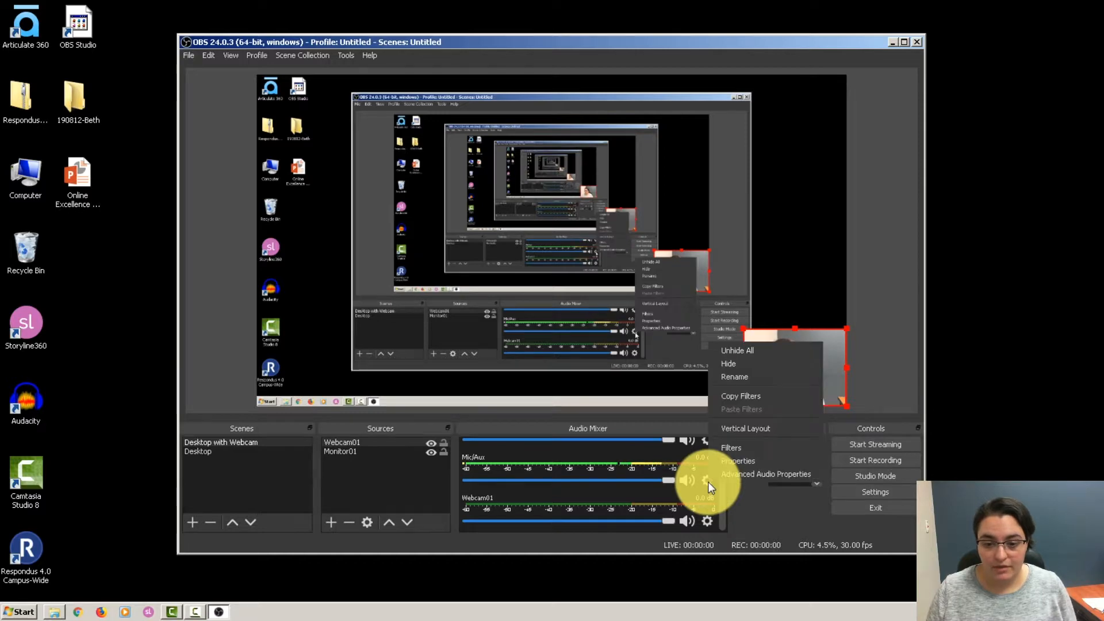
{"action": "left_click", "coordinate": [729, 460]}
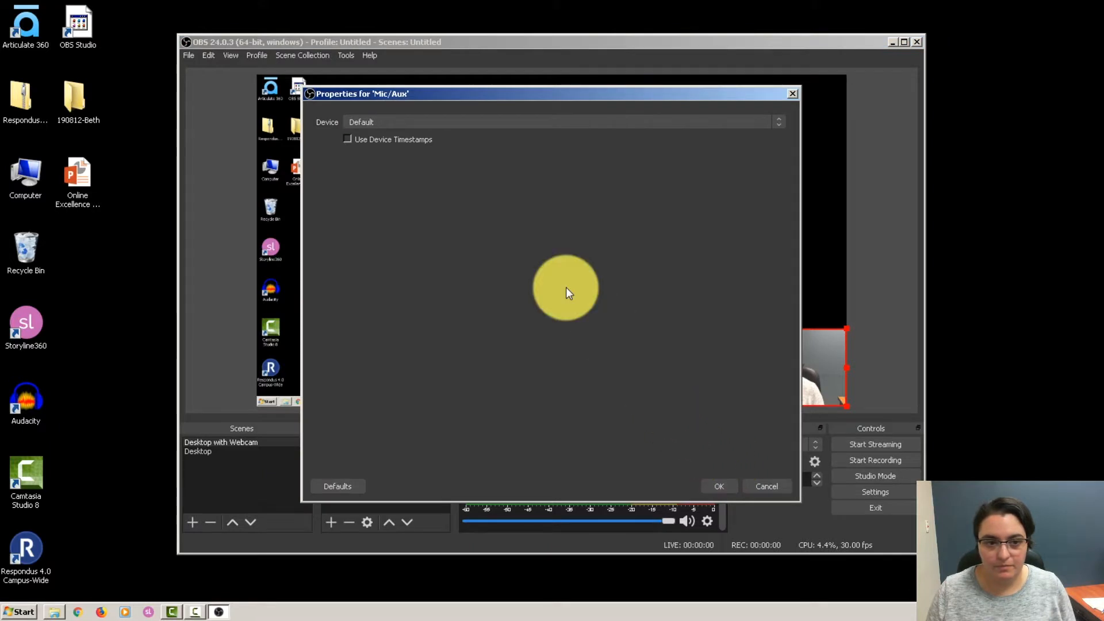
{"action": "left_click", "coordinate": [461, 118]}
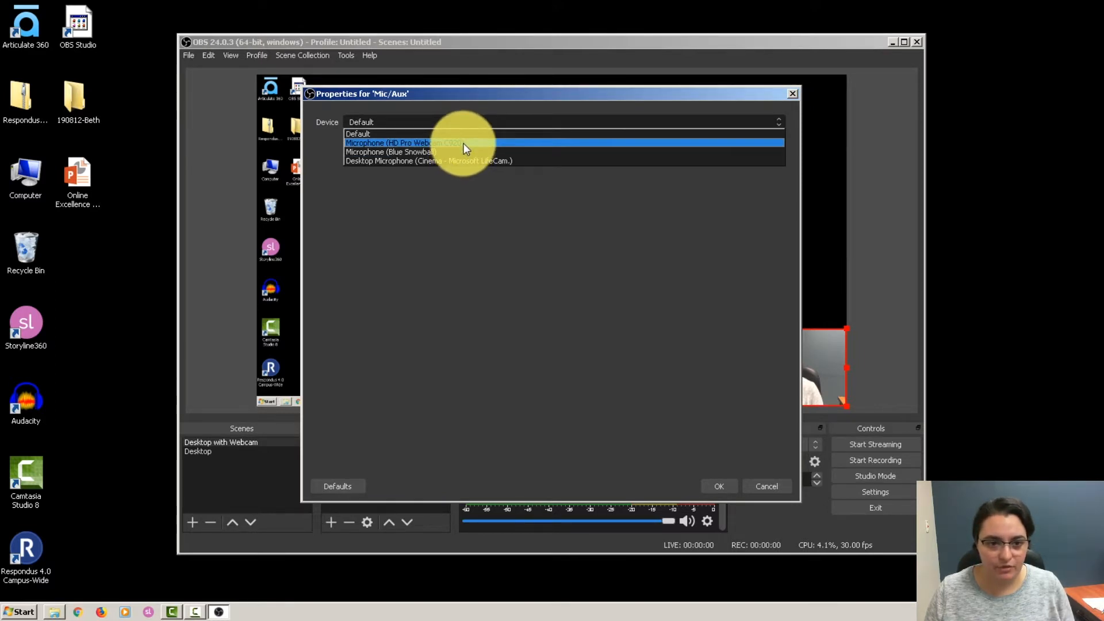
{"action": "left_click", "coordinate": [463, 144]}
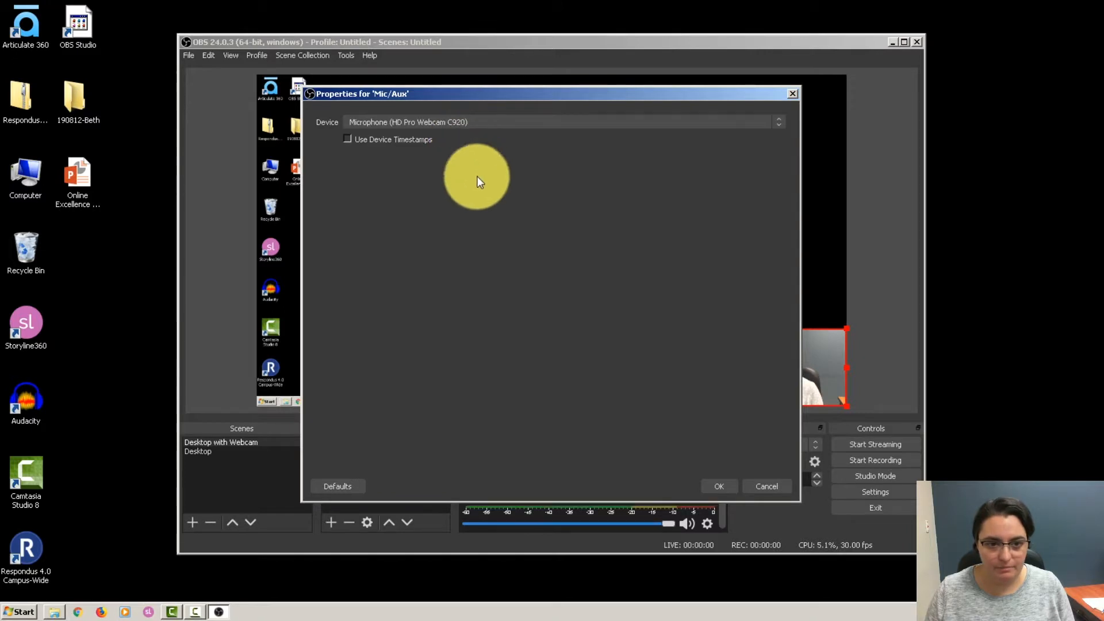
{"action": "left_click", "coordinate": [724, 485]}
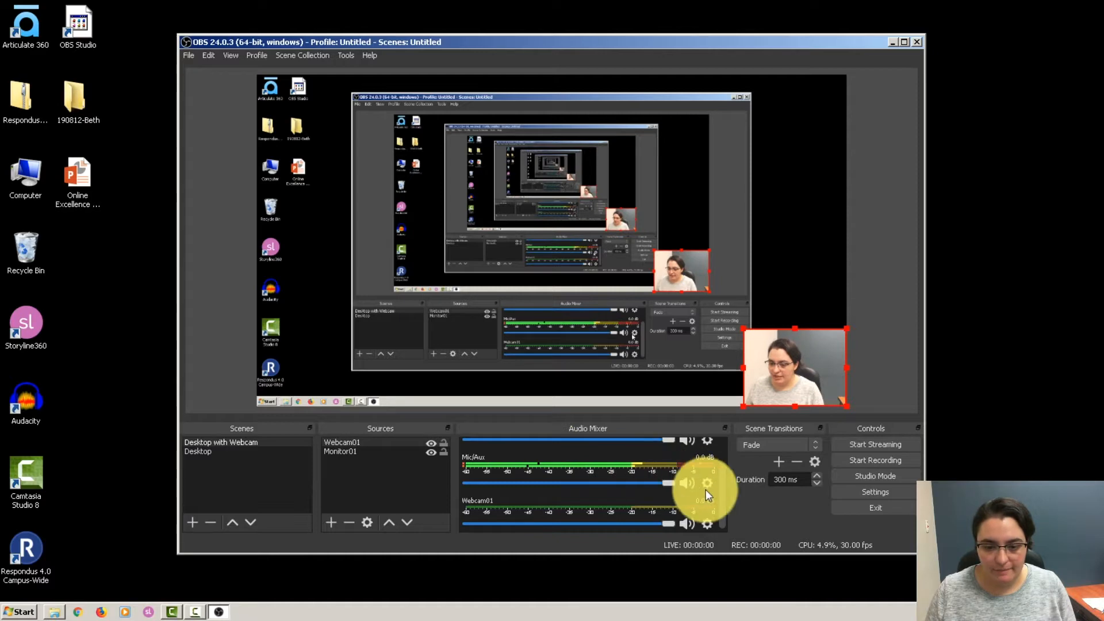
{"action": "mouse_move", "coordinate": [723, 491]}
{"action": "left_mouse_down"}
{"action": "mouse_move", "coordinate": [726, 450]}
{"action": "mouse_move", "coordinate": [724, 493]}
{"action": "left_mouse_up"}
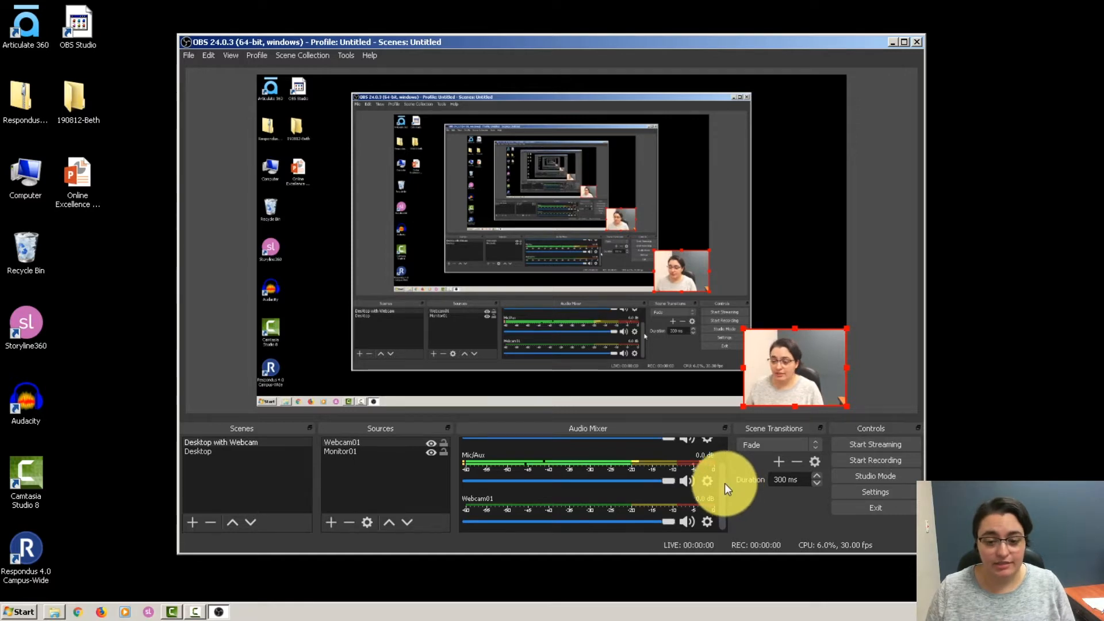
{"action": "left_click_drag", "start_coordinate": [724, 472], "coordinate": [716, 425]}
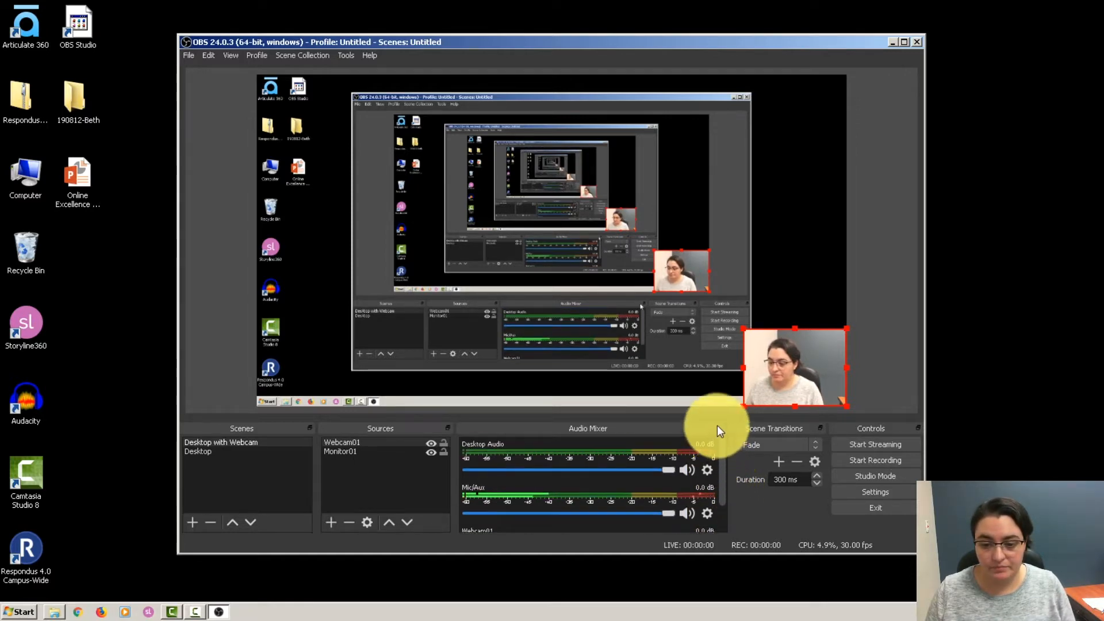
Step: Start recording the Desktop with Webcam scene and minimize OBS to reveal the desktop
{"action": "left_click", "coordinate": [864, 458]}
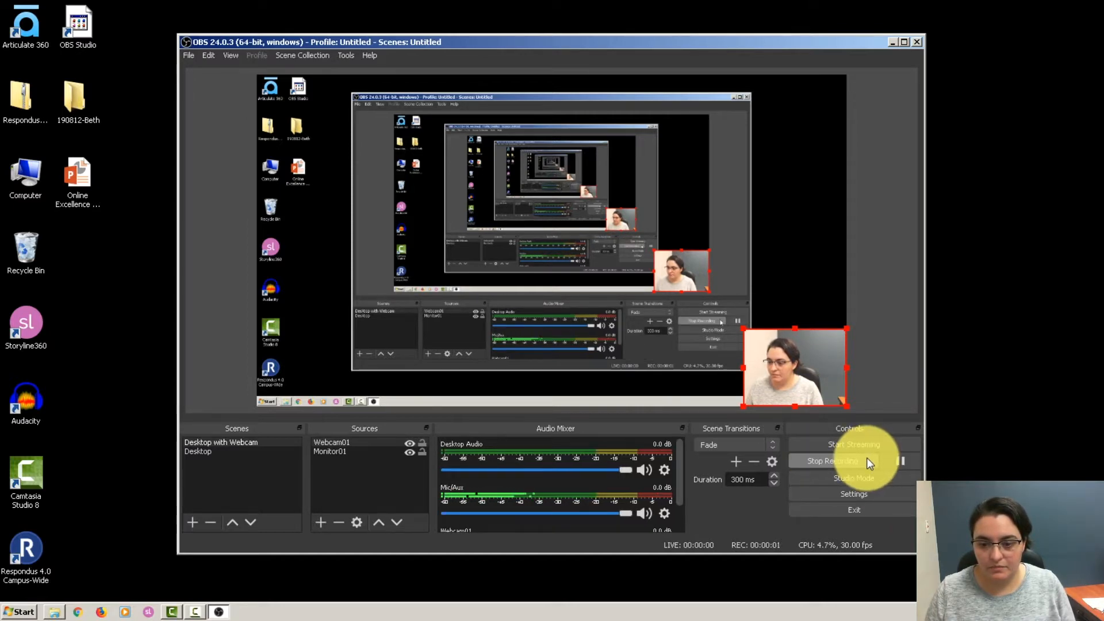
{"action": "left_click", "coordinate": [893, 43]}
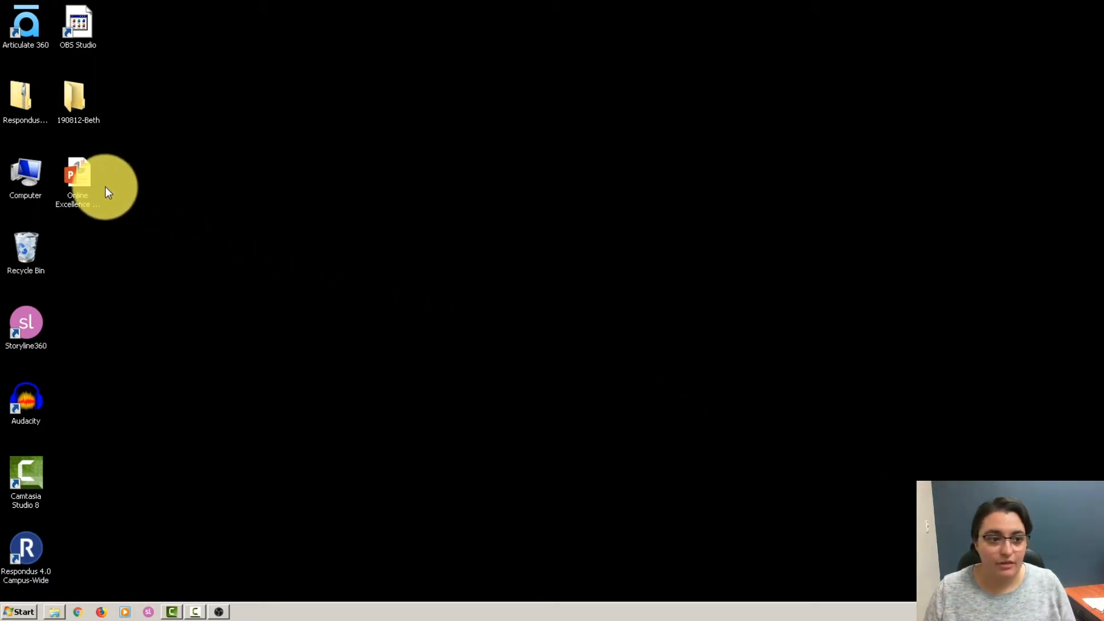
Step: Open Online Excellence Awards Harlingen.pptx from the desktop, decline the Flash Player download, and stretch the PowerPoint window to full screen height
{"action": "double_click", "coordinate": [77, 173]}
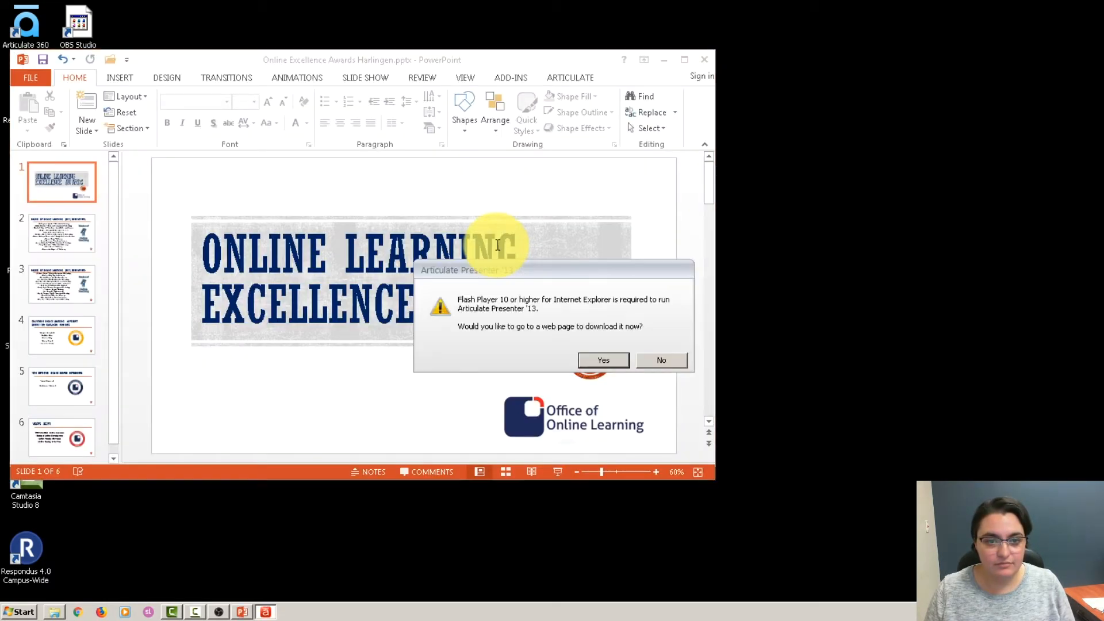
{"action": "left_click", "coordinate": [648, 361]}
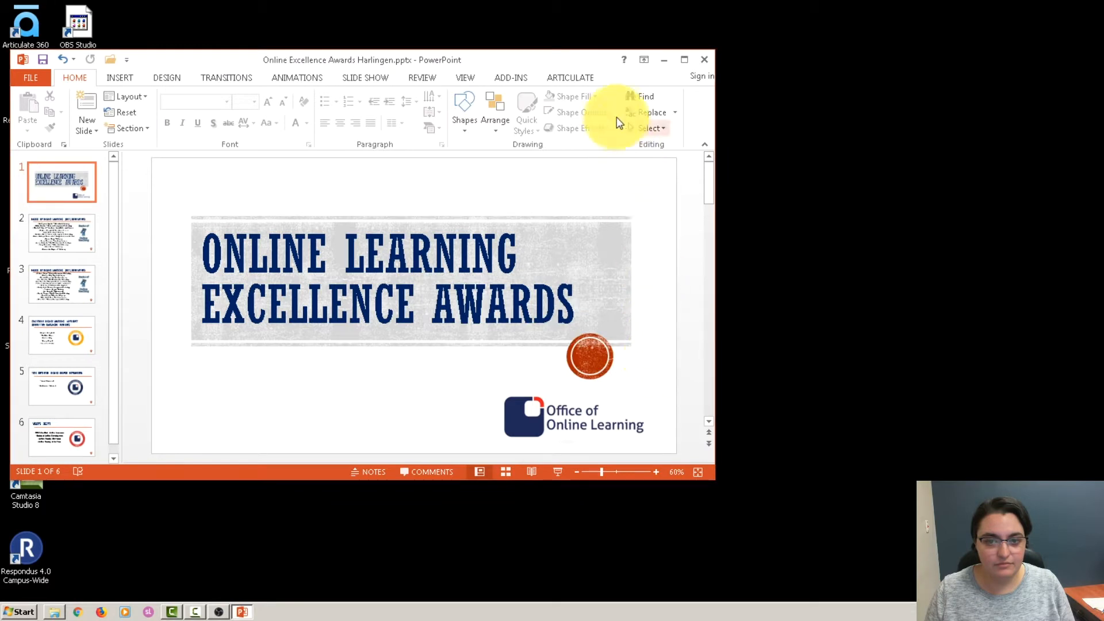
{"action": "left_click_drag", "start_coordinate": [416, 50], "coordinate": [415, 1]}
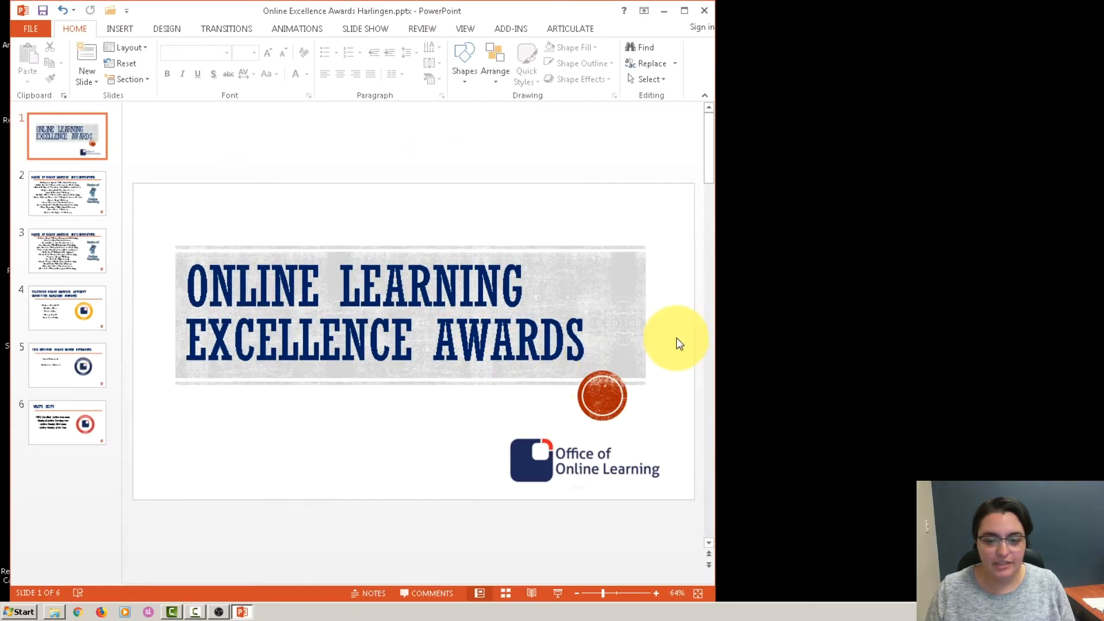